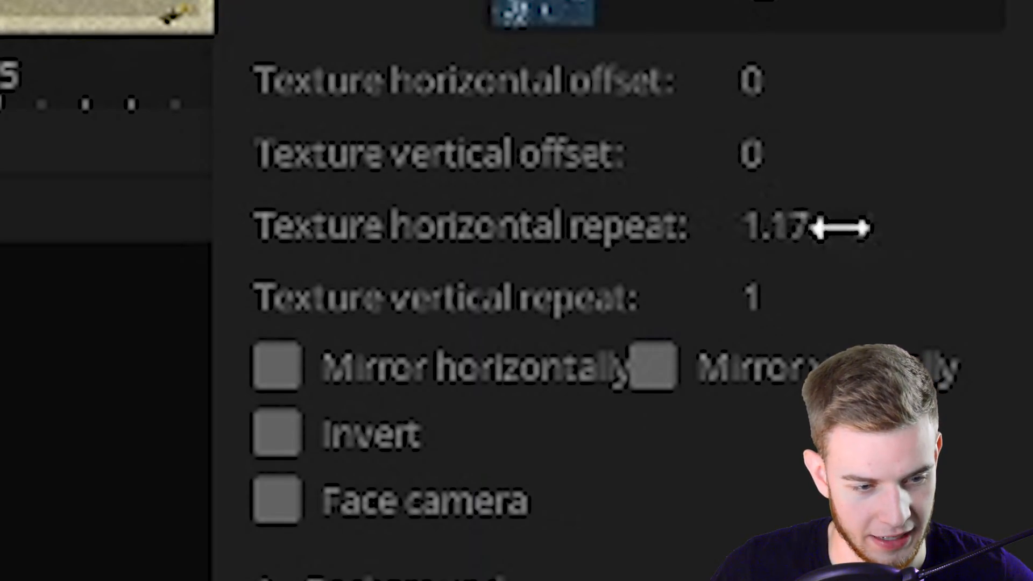
Step: Set the water surface's horizontal texture repeat to 9
drag(942, 250, 1020, 249)
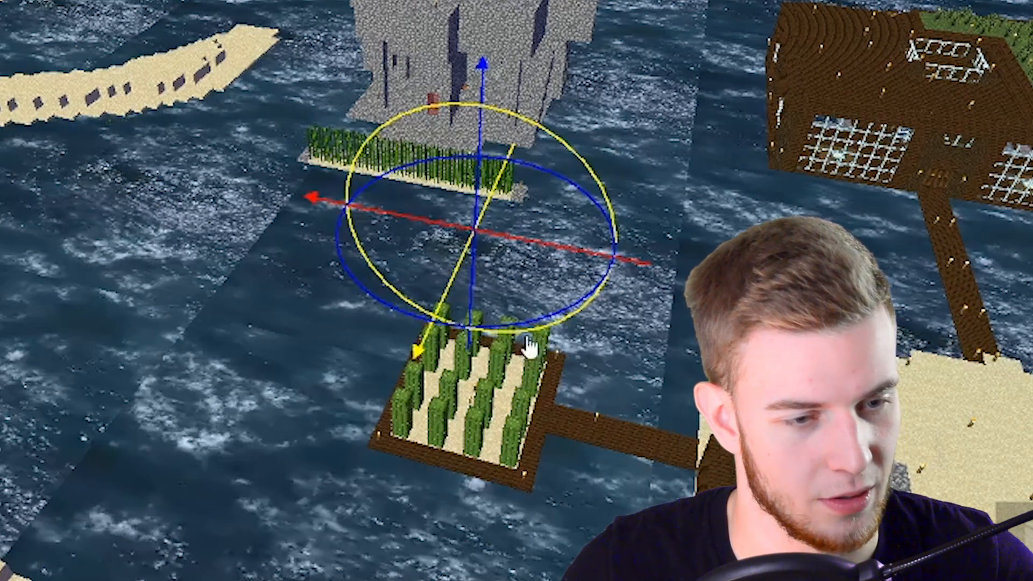
click(750, 131)
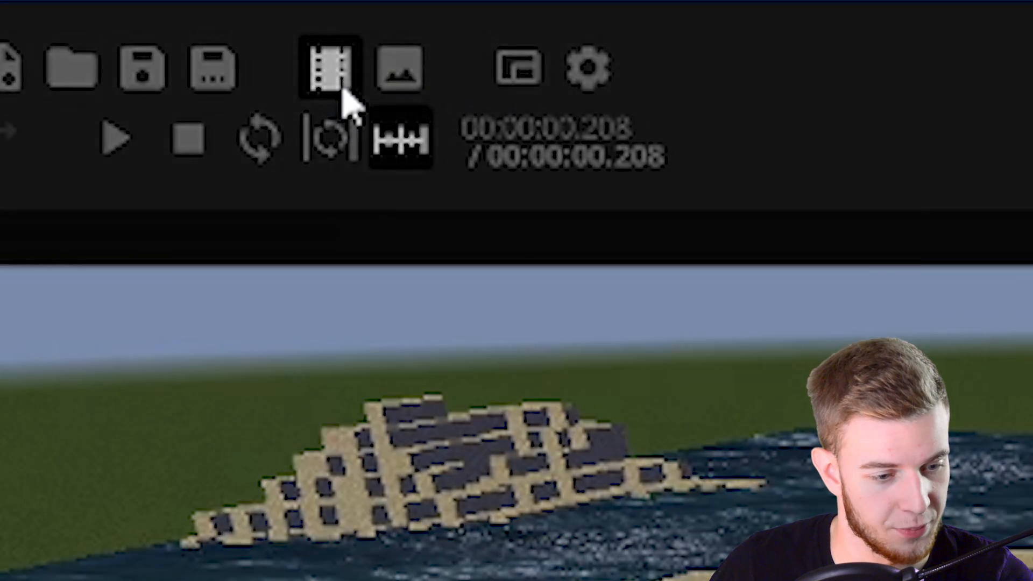
Step: Open the movie export settings and change the framerate to 24
click(341, 102)
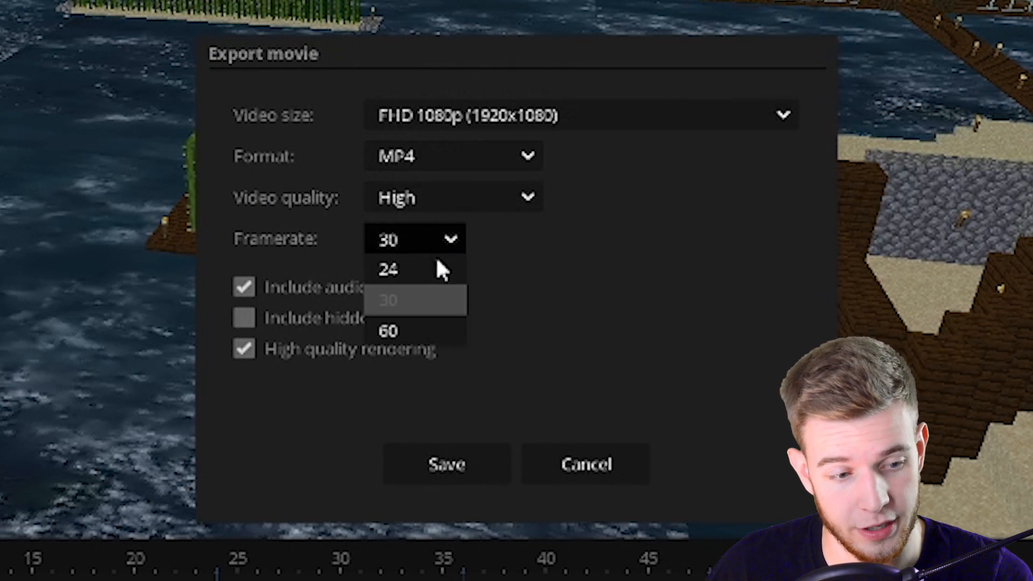
click(410, 270)
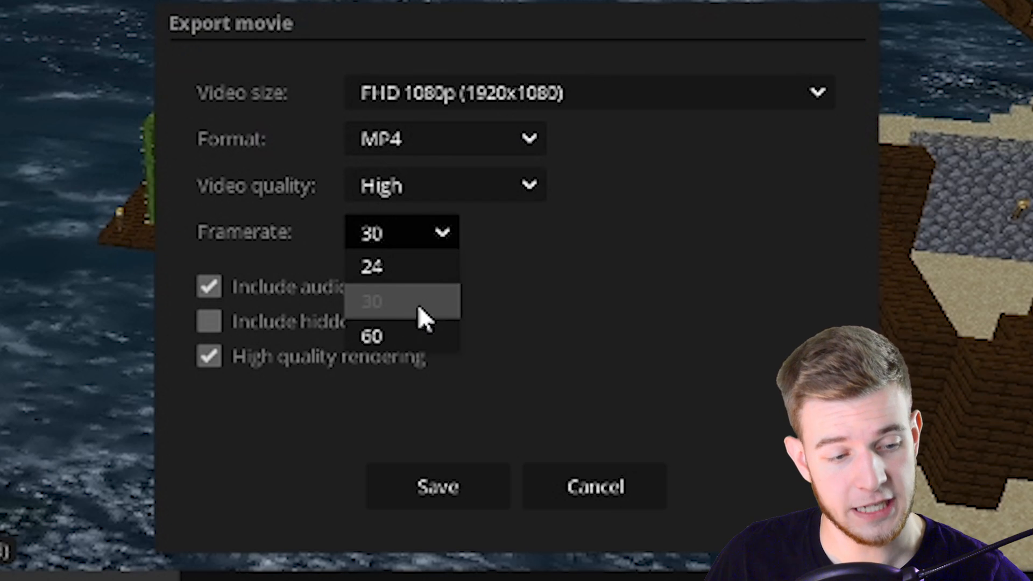
click(418, 303)
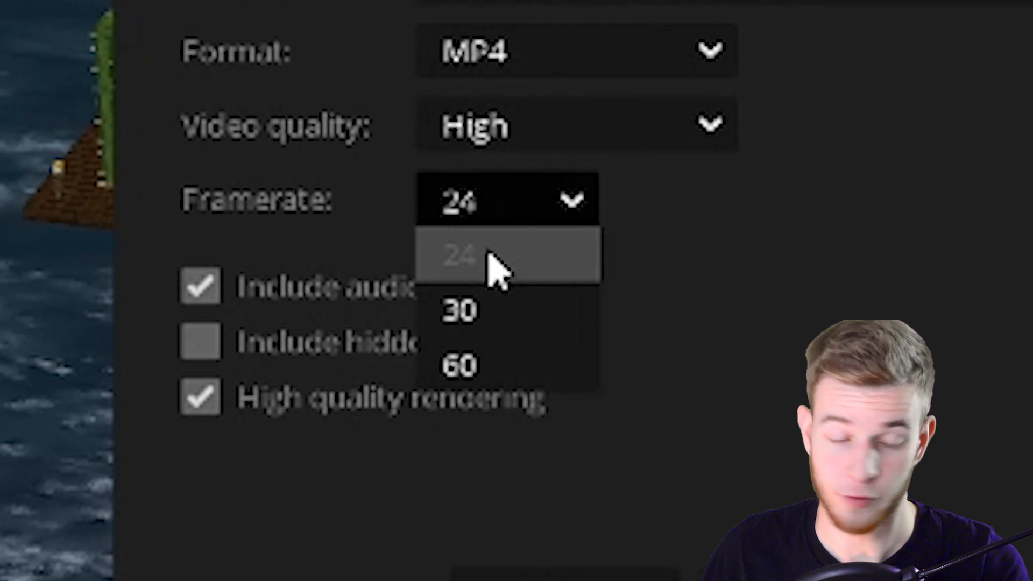
click(494, 269)
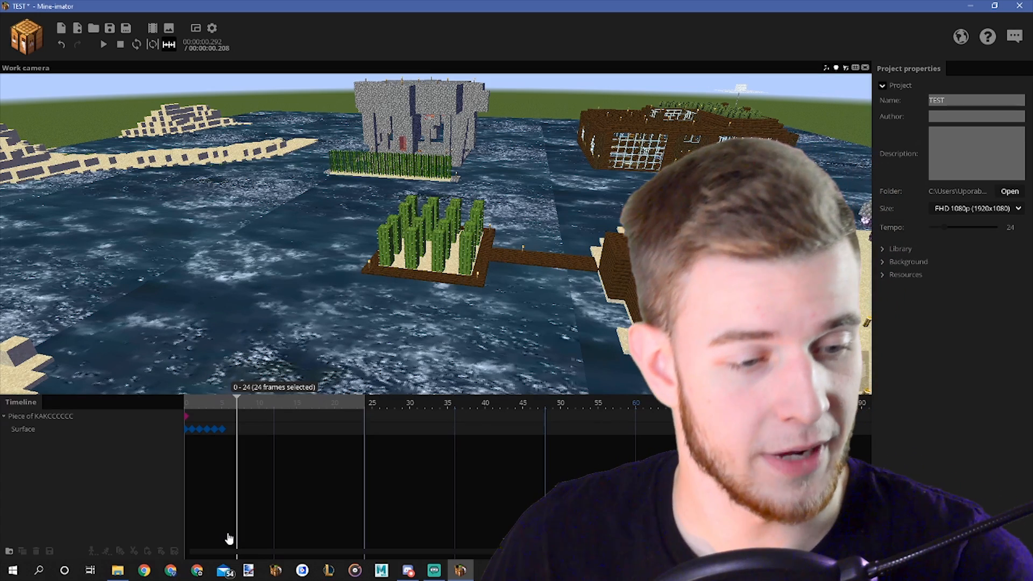
Step: Assign the next water texture in the sequence to the surface's following keyframe and play back the animation
key(Left)
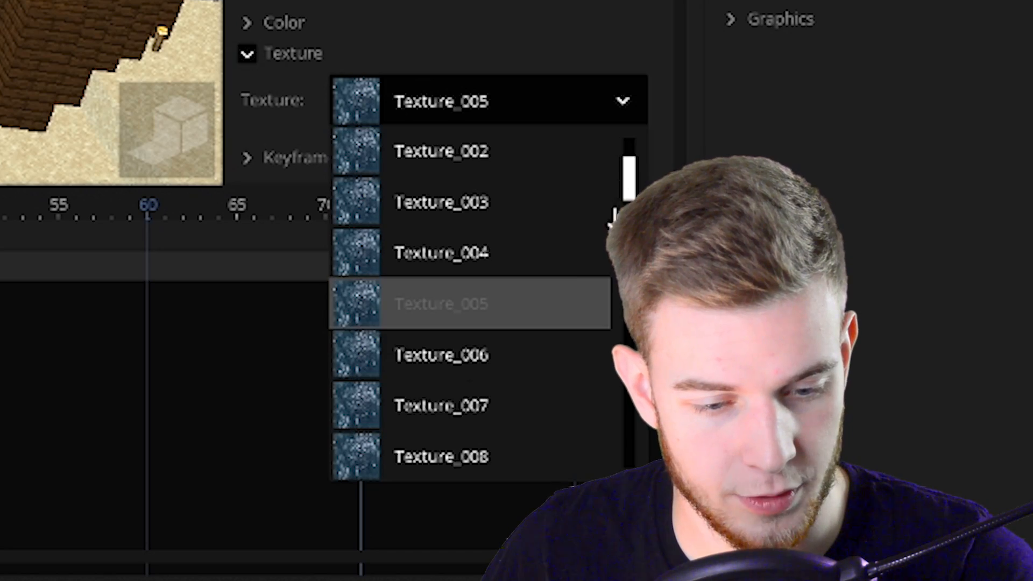
click(330, 380)
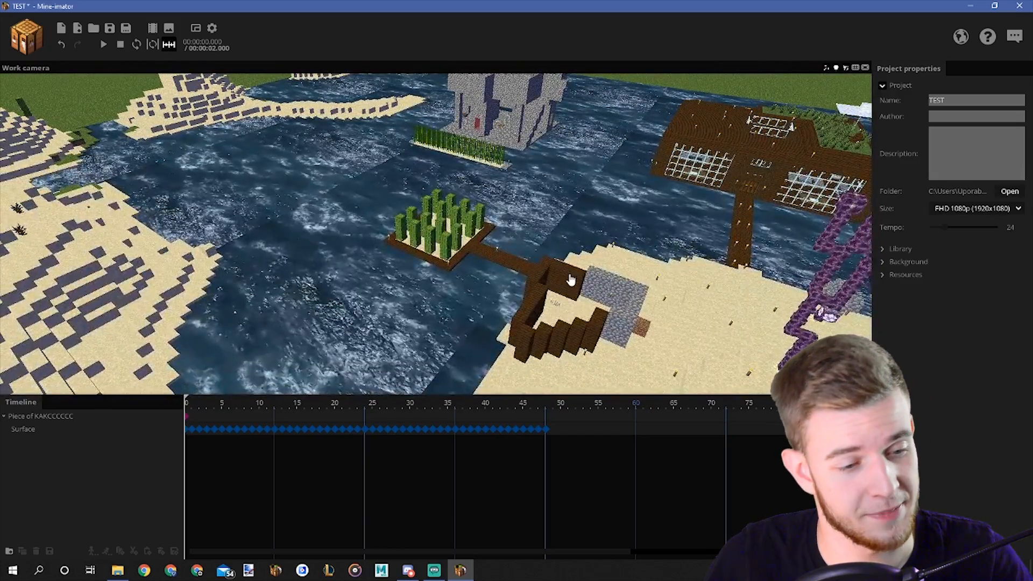
key(space)
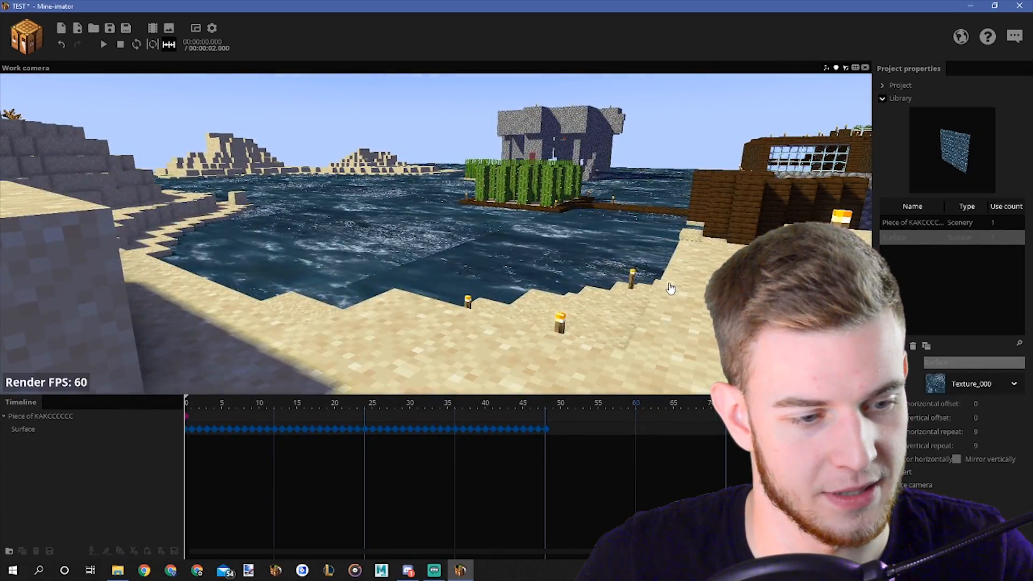
key(space)
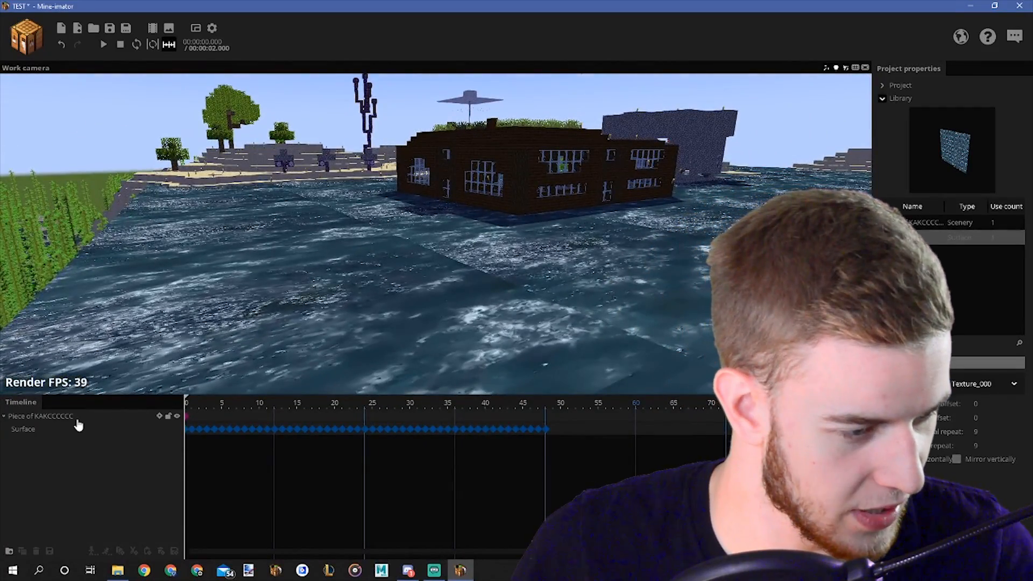
Step: Make the water surface affected by wind in its graphics settings
click(67, 433)
click(904, 325)
click(884, 363)
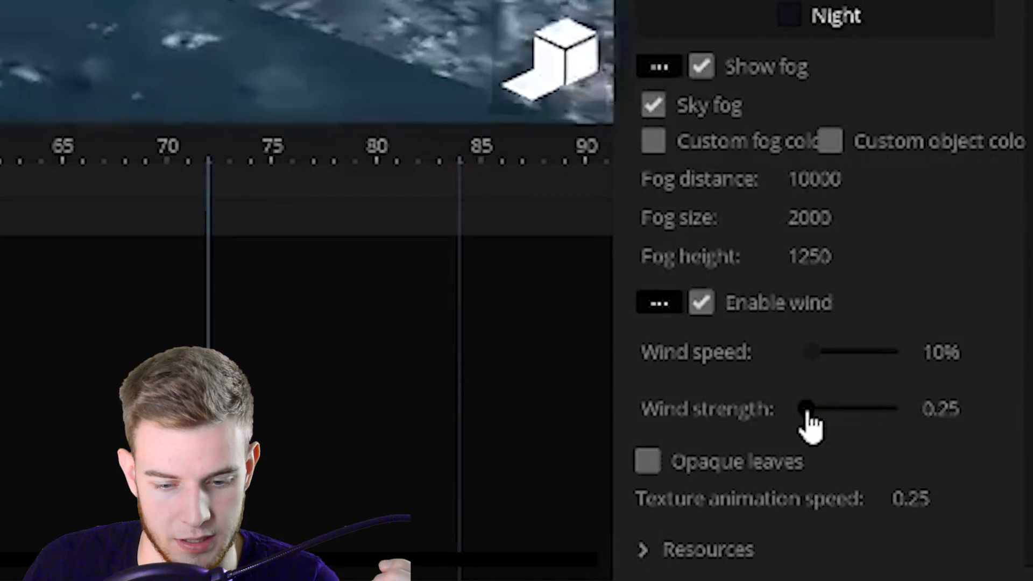
Step: Set the background's wind speed to 17% and wind strength to 0.05
click(939, 503)
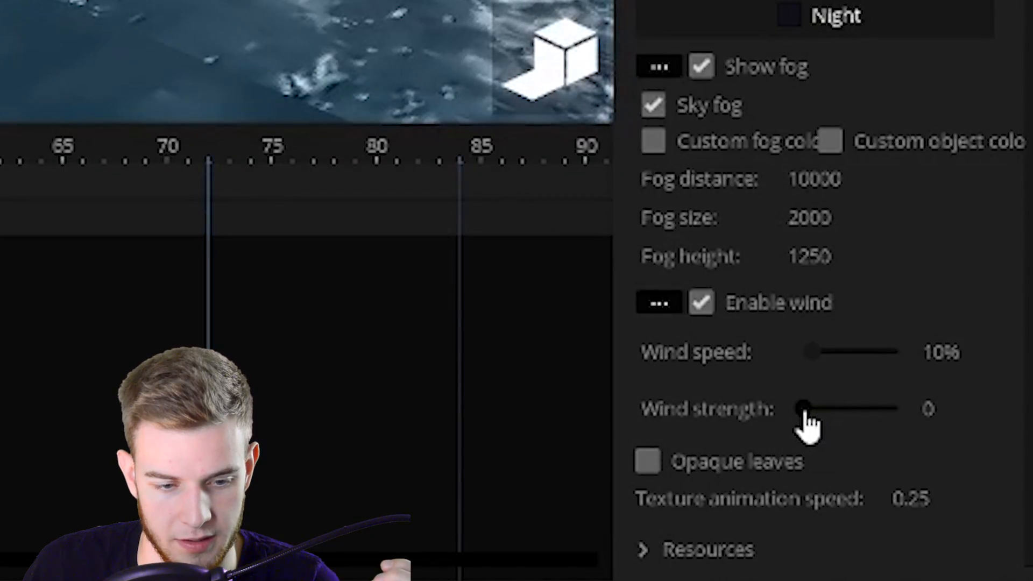
click(804, 410)
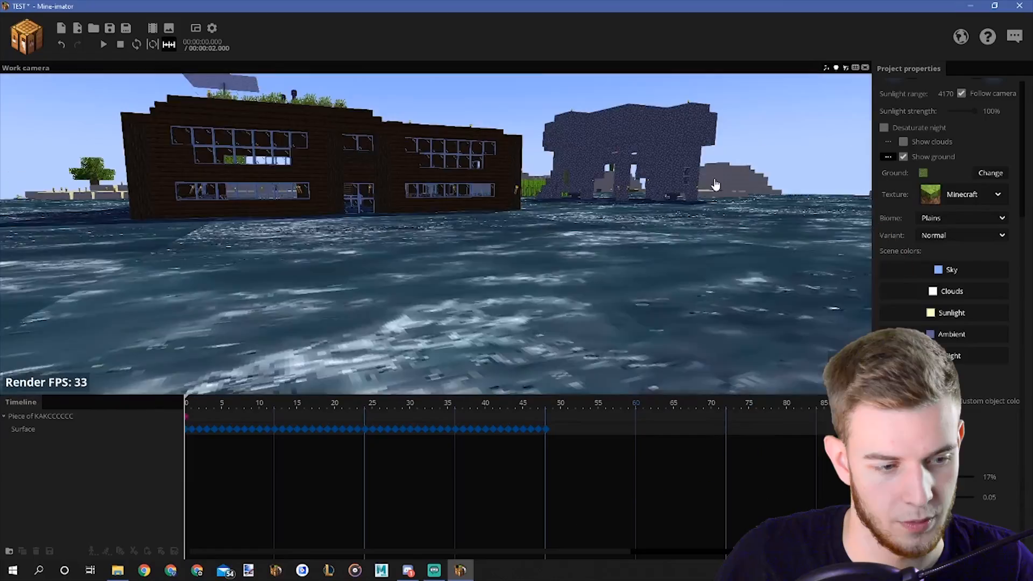
Step: Try the Add and Subtract blend modes on the water surface and inspect the water around the house
key(w)
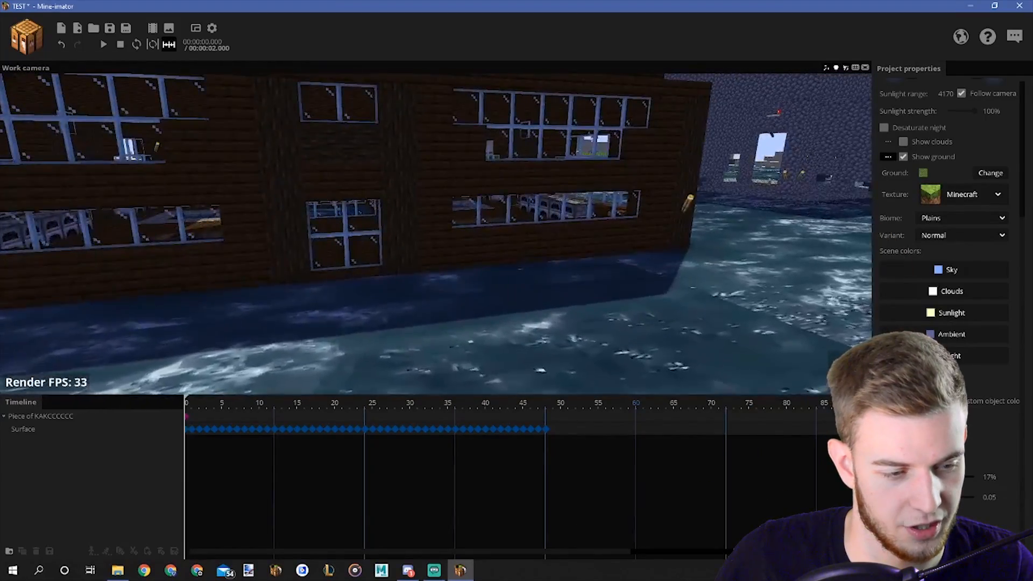
scroll(625, 191, up, 4)
scroll(625, 192, down, 2)
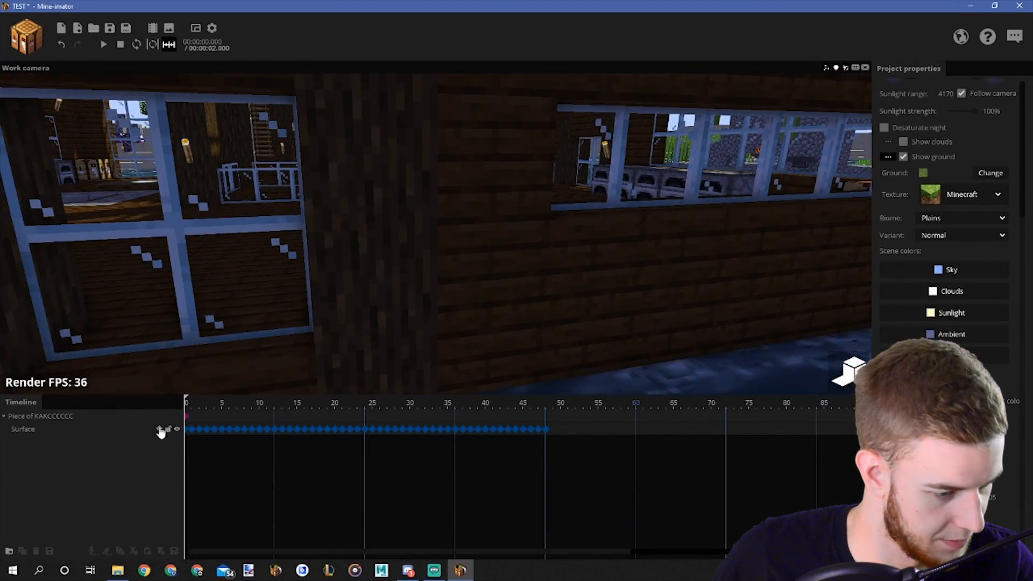
click(160, 432)
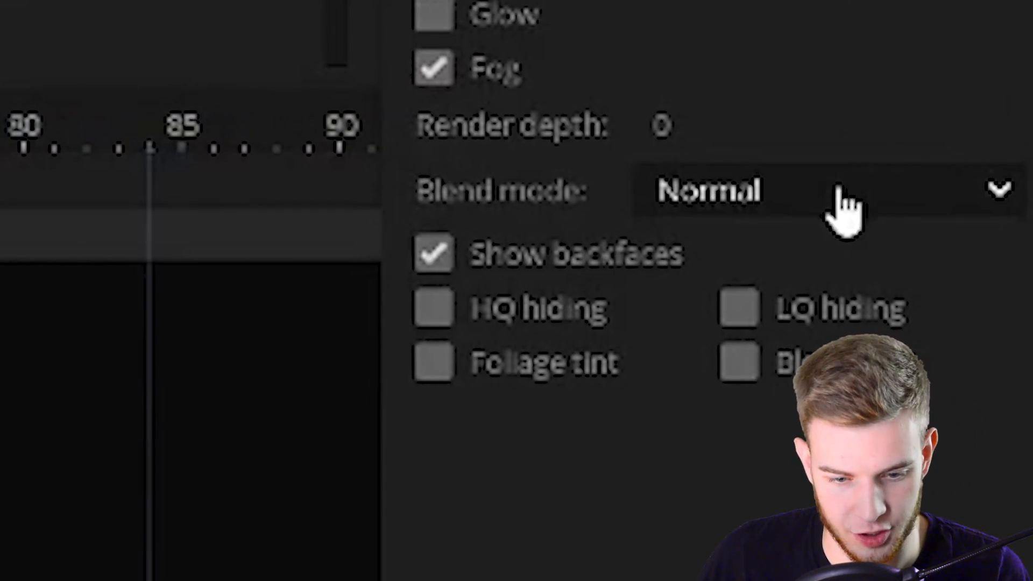
click(833, 192)
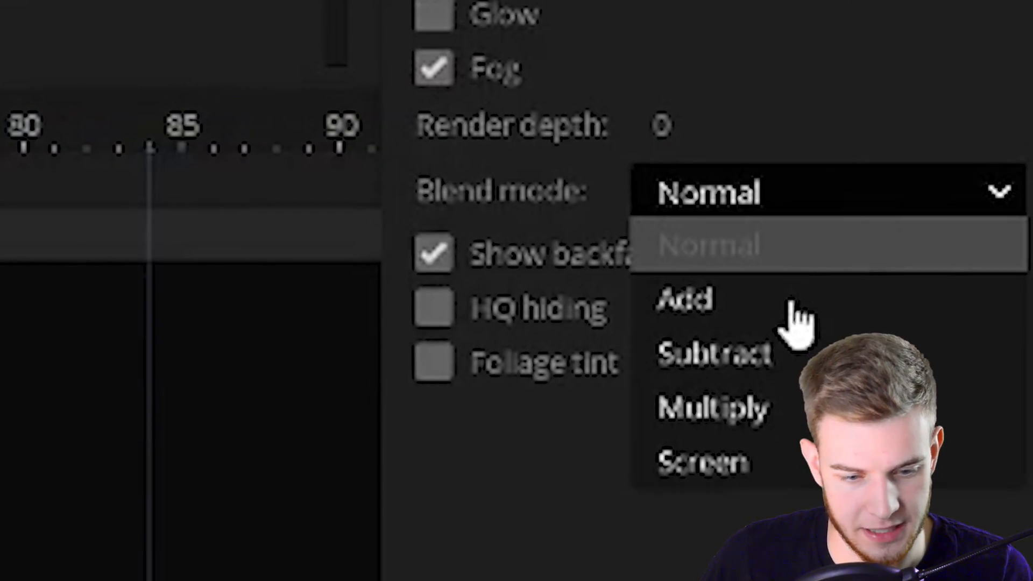
click(786, 301)
click(979, 420)
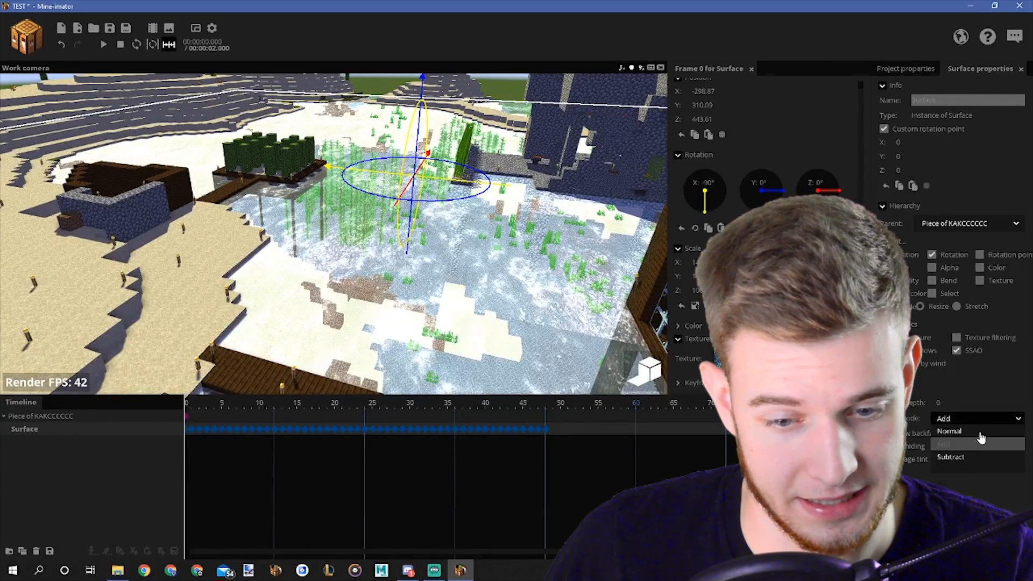
click(950, 456)
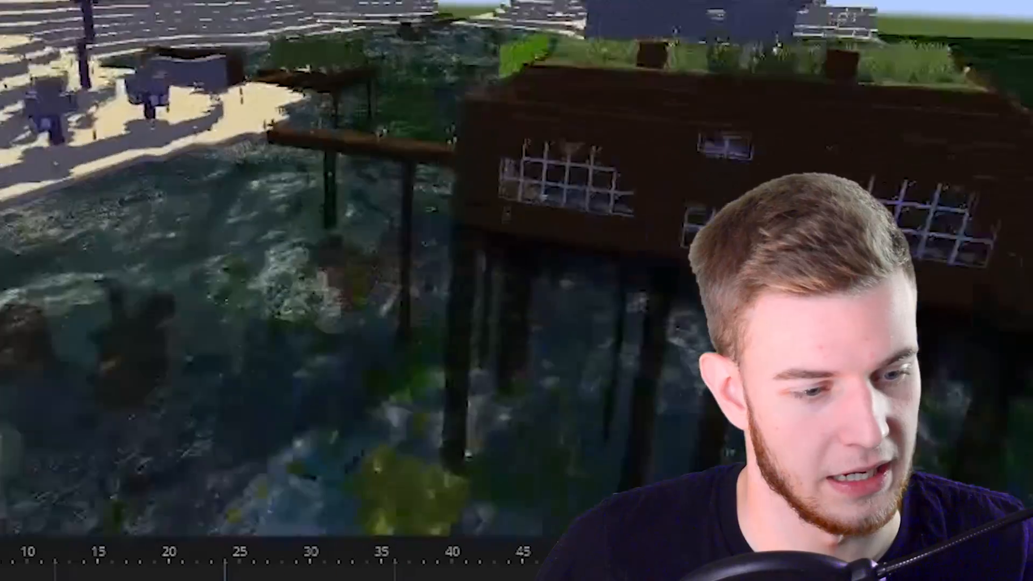
key(w)
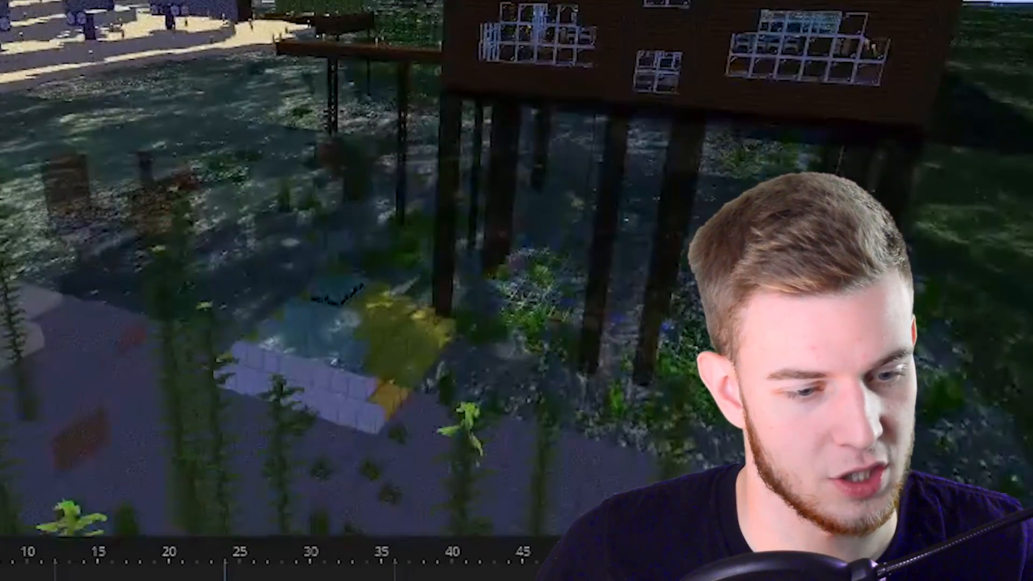
key(d)
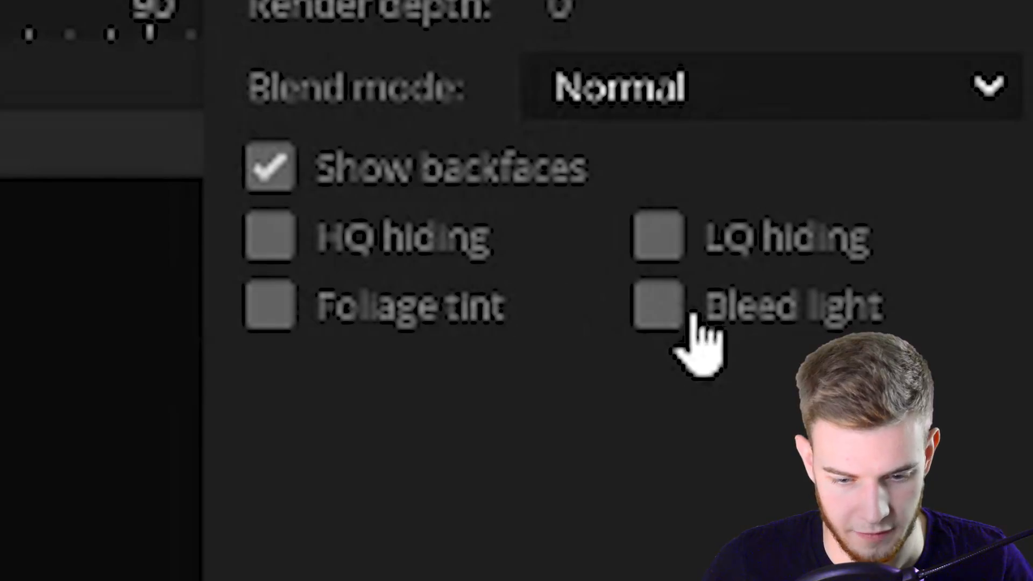
Step: Enable Bleed light on the water surface and duplicate the surface
click(956, 459)
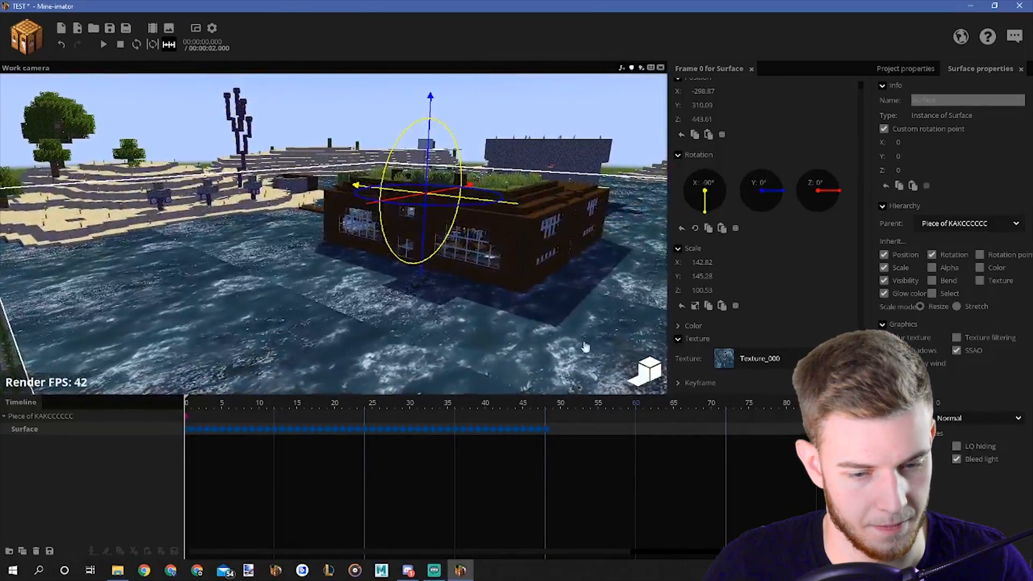
click(22, 551)
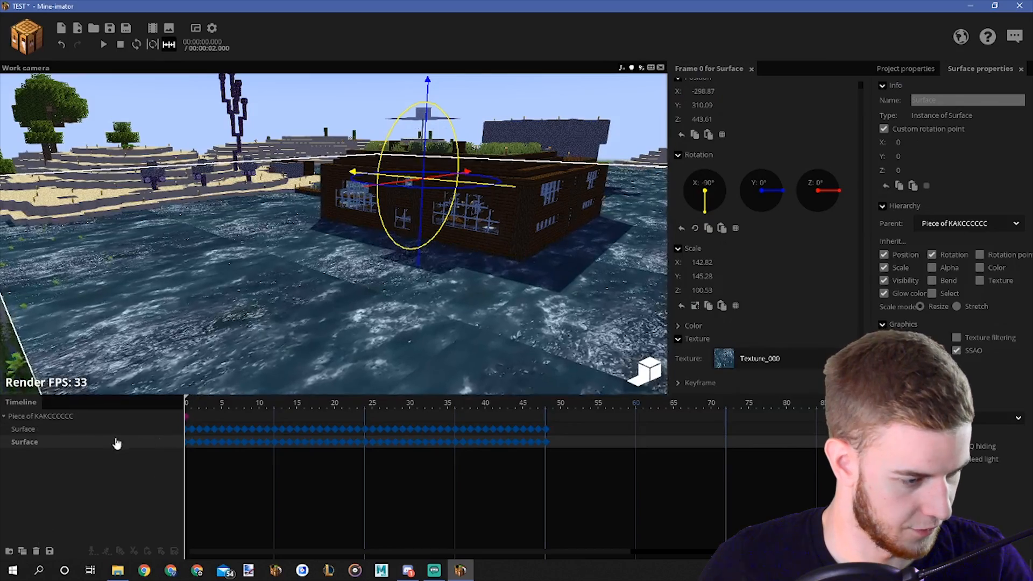
Step: Lower the duplicated water surface to Y position 306.18 across all its keyframes
click(161, 443)
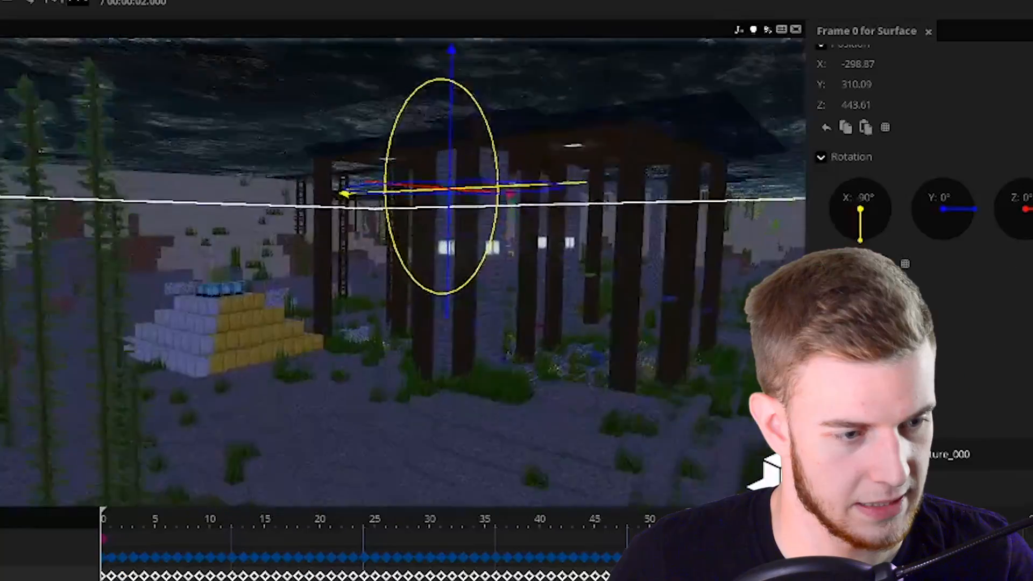
drag(495, 134, 495, 172)
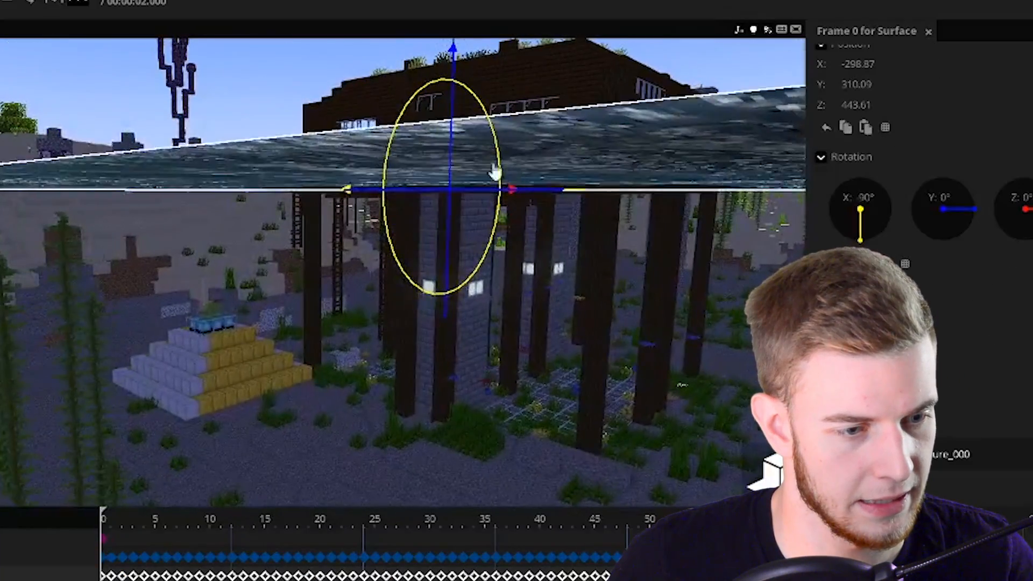
drag(452, 147, 455, 152)
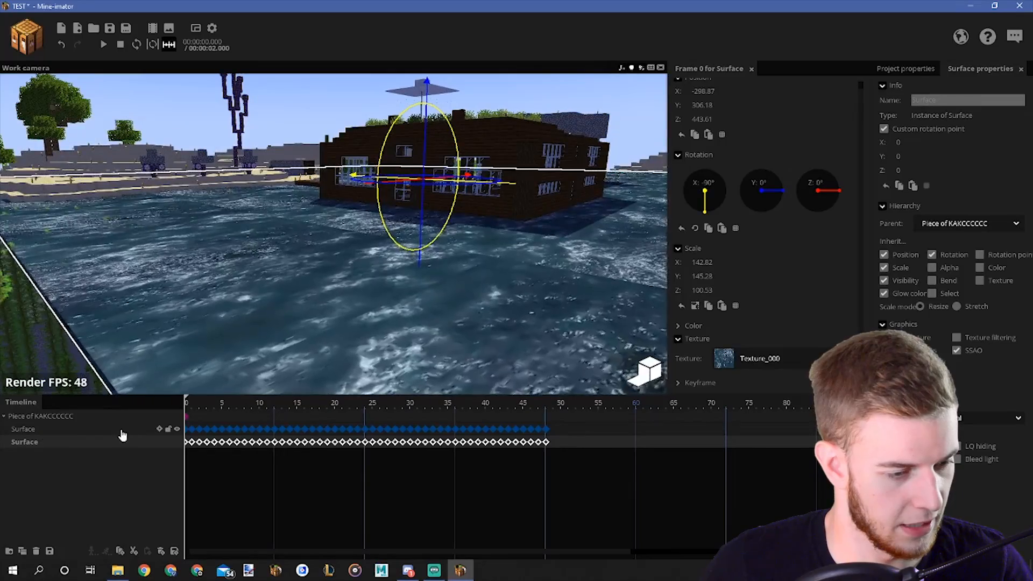
Step: Set the upper water surface's blend mode to Screen and its render depth to 1
click(976, 418)
click(764, 420)
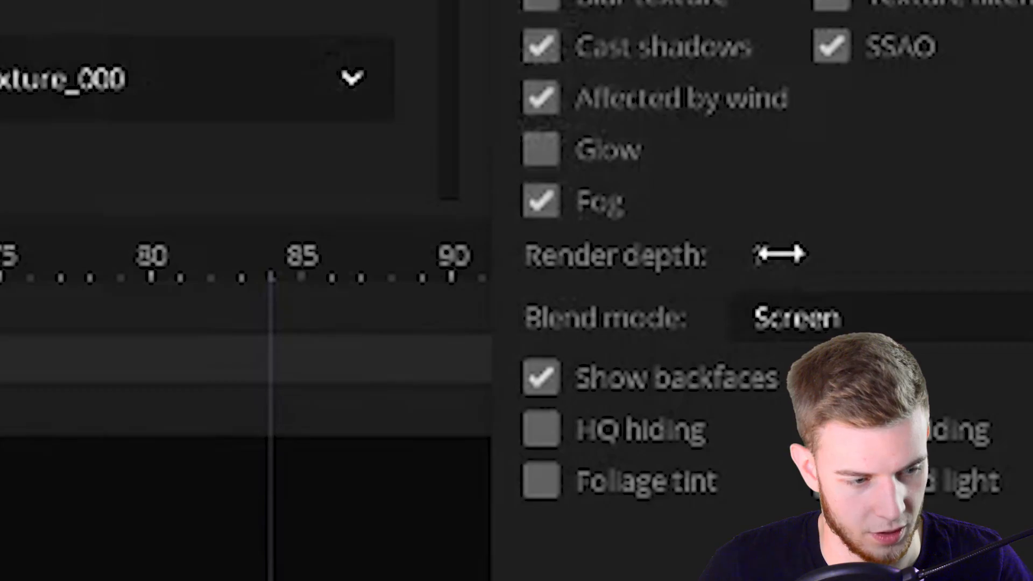
drag(938, 404, 930, 403)
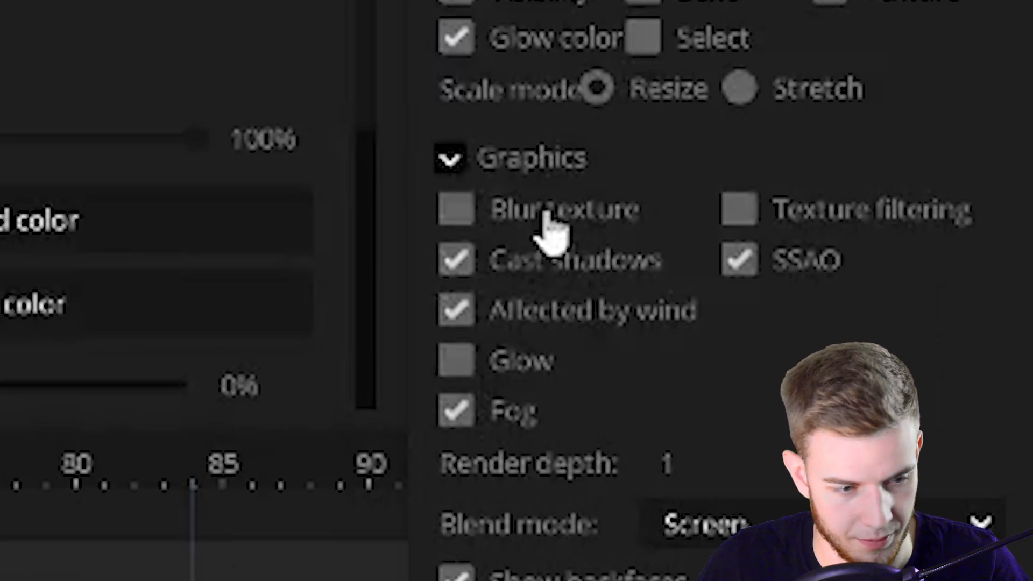
Step: Enable Blur texture and Glow on the upper water surface
click(548, 216)
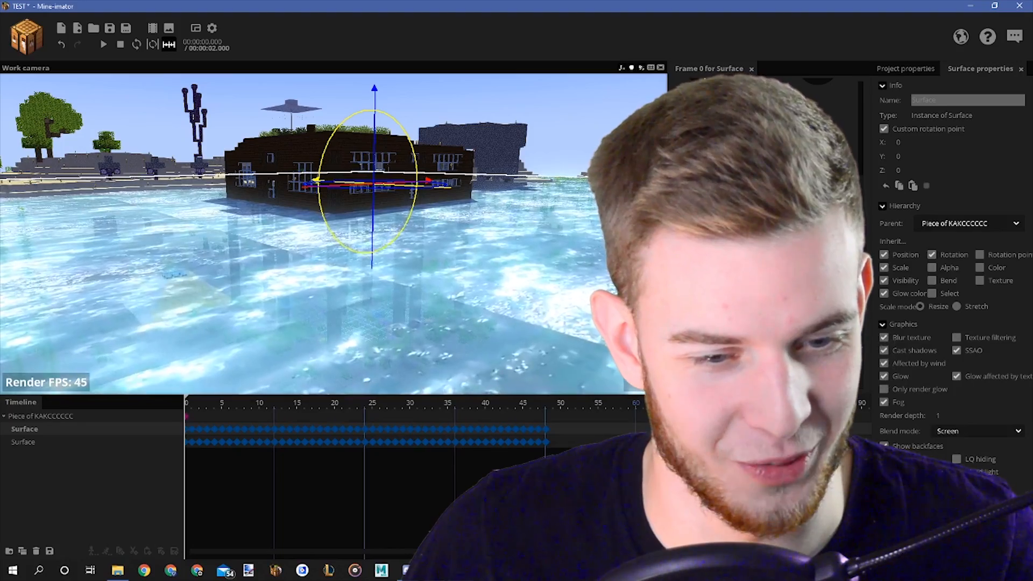
click(812, 259)
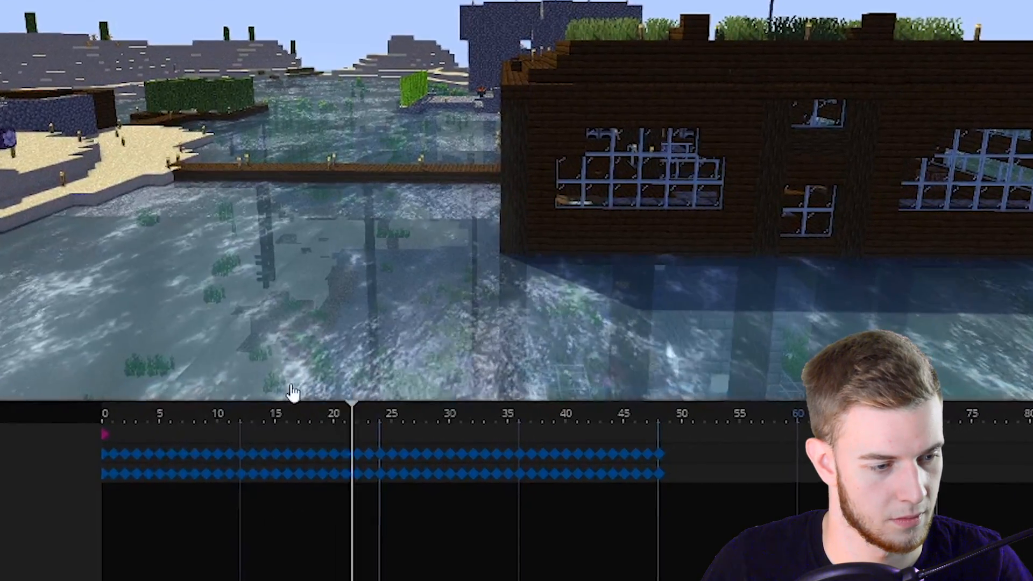
Step: Check the animation, select all keyframes of the upper water surface and apply the glow across the whole animation
key(space)
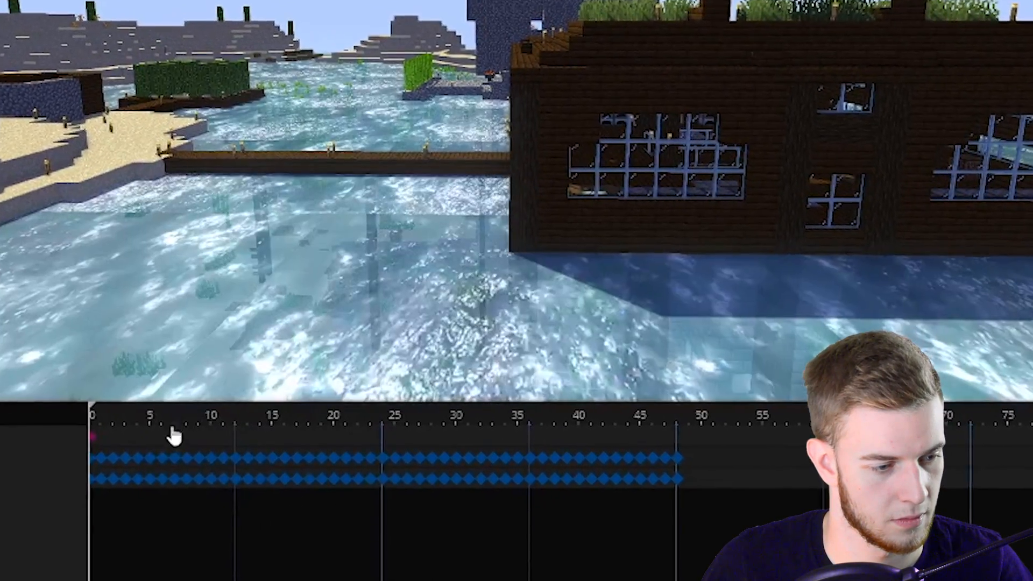
click(119, 453)
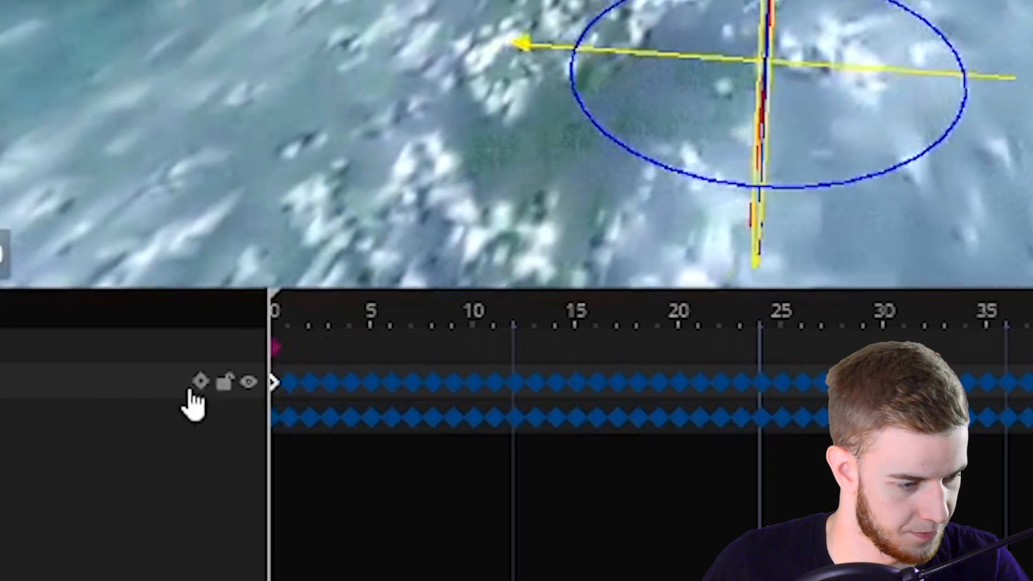
click(185, 386)
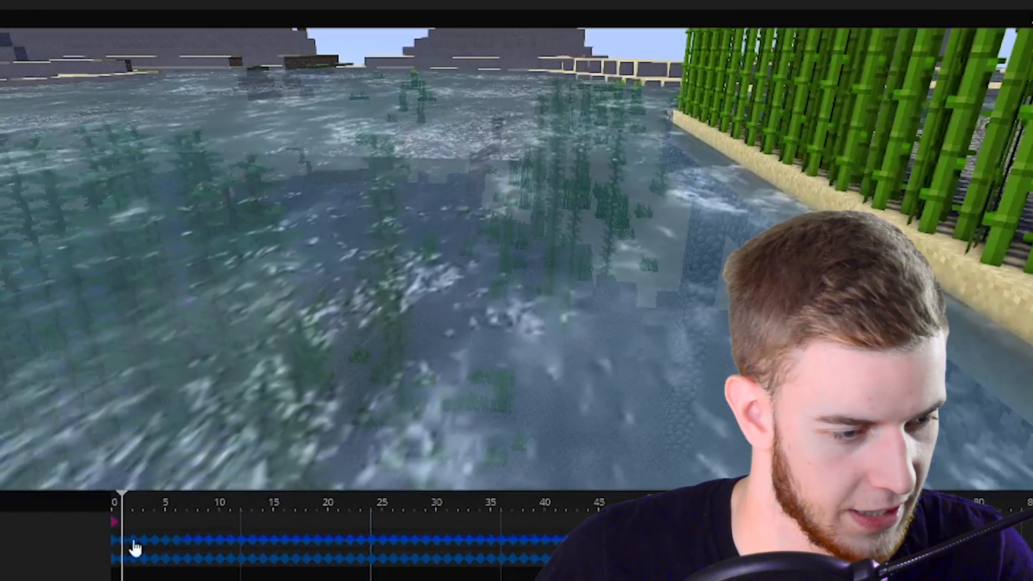
drag(198, 429, 189, 433)
Step: Review the looping water animation from above and save the project
drag(468, 334, 454, 323)
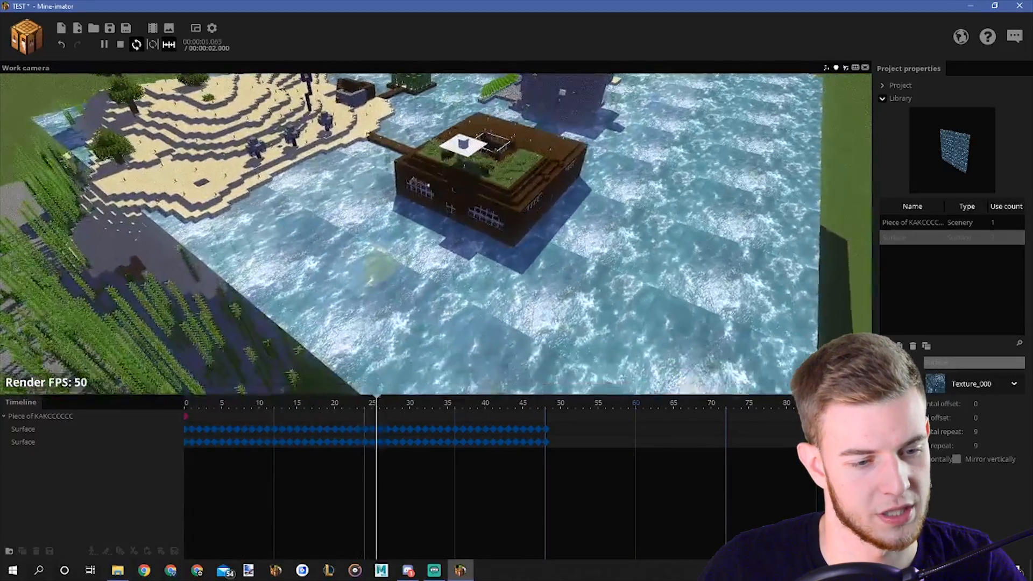
key(ctrl+s)
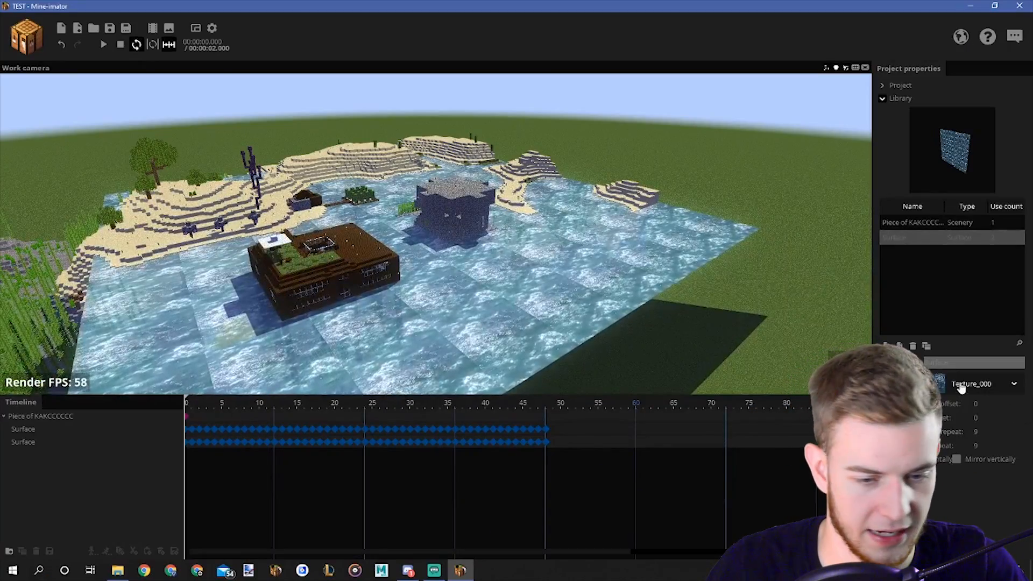
Step: Save the project, switch to After Effects and import the water frames Texture_000 to Texture_048 as an image sequence
key(ctrl+s)
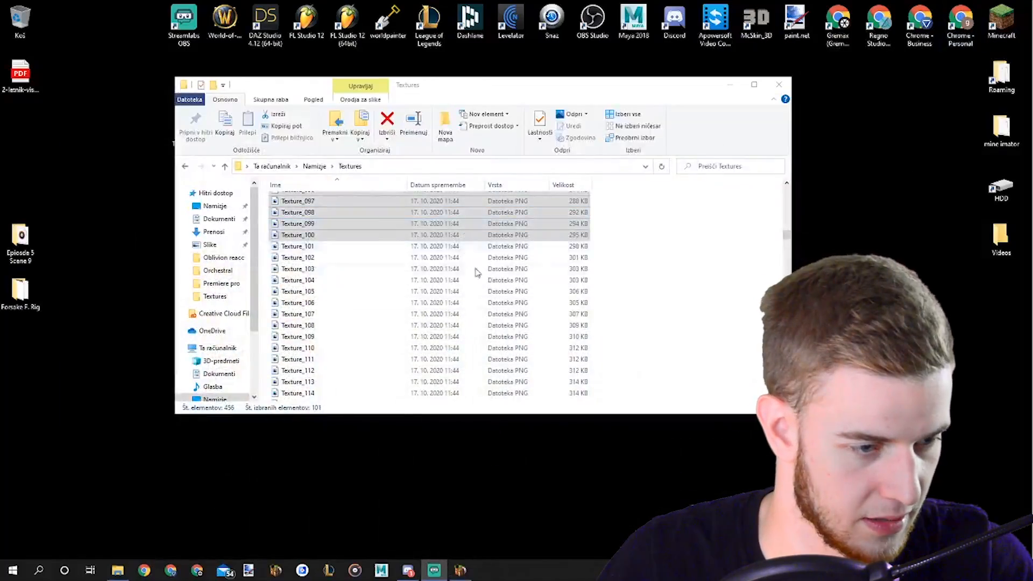
drag(476, 272, 321, 244)
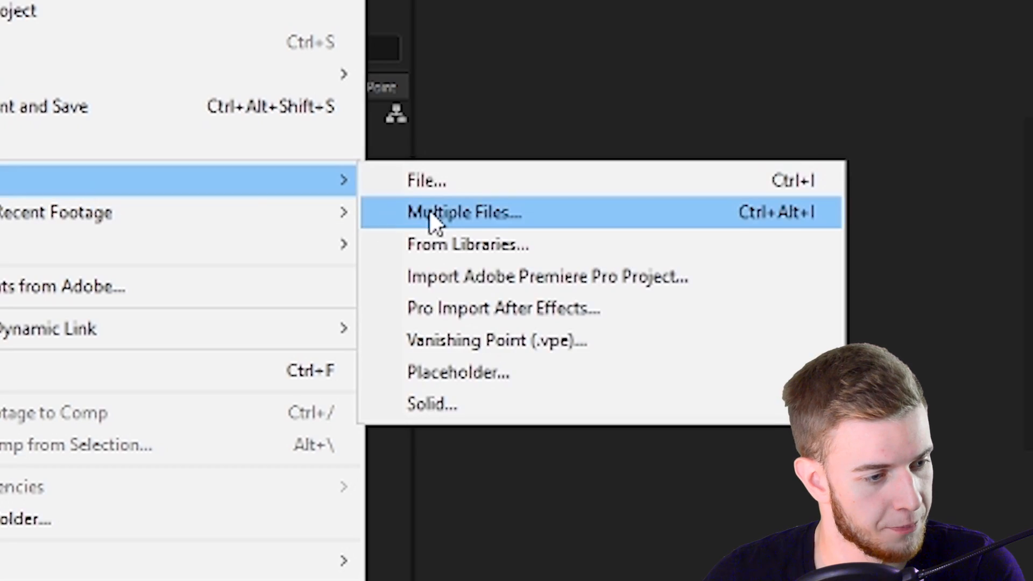
click(448, 185)
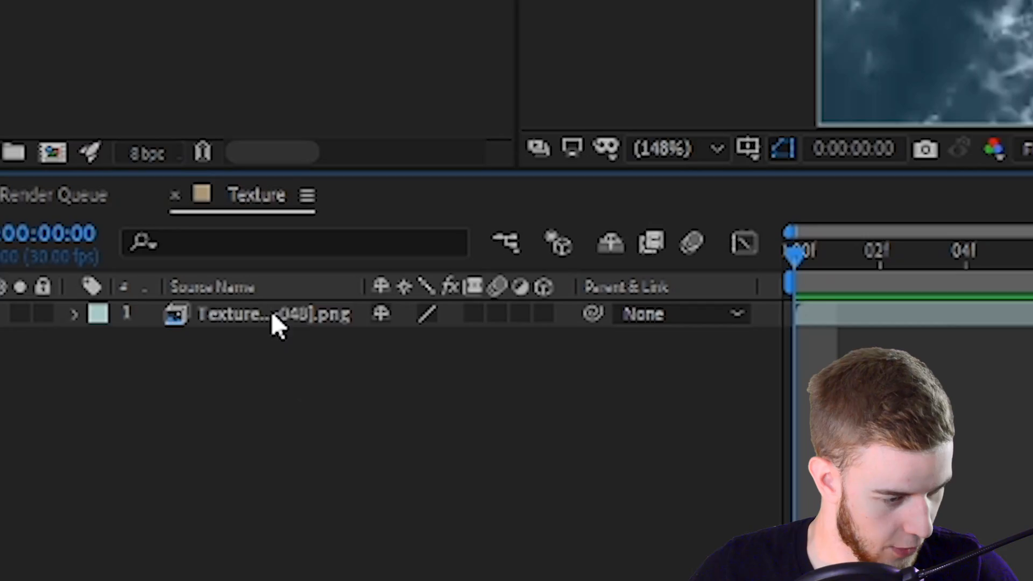
Step: Duplicate the Texture_[000-048].png layer and apply Luma Key to the upper copy with Key Out Darker, threshold 125, tolerance 1 and edge feather 3
click(277, 317)
key(ctrl+d)
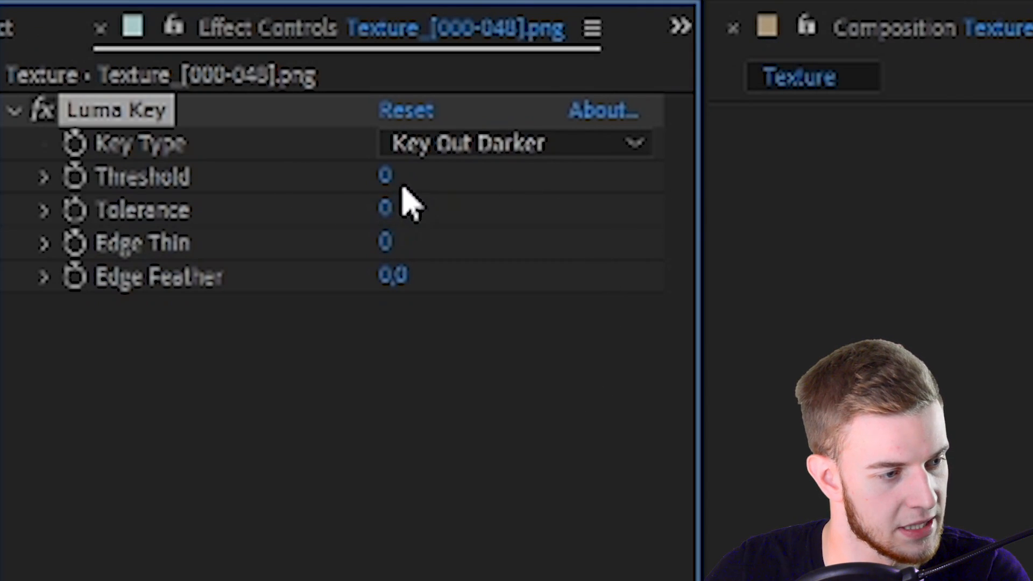
drag(386, 178, 433, 183)
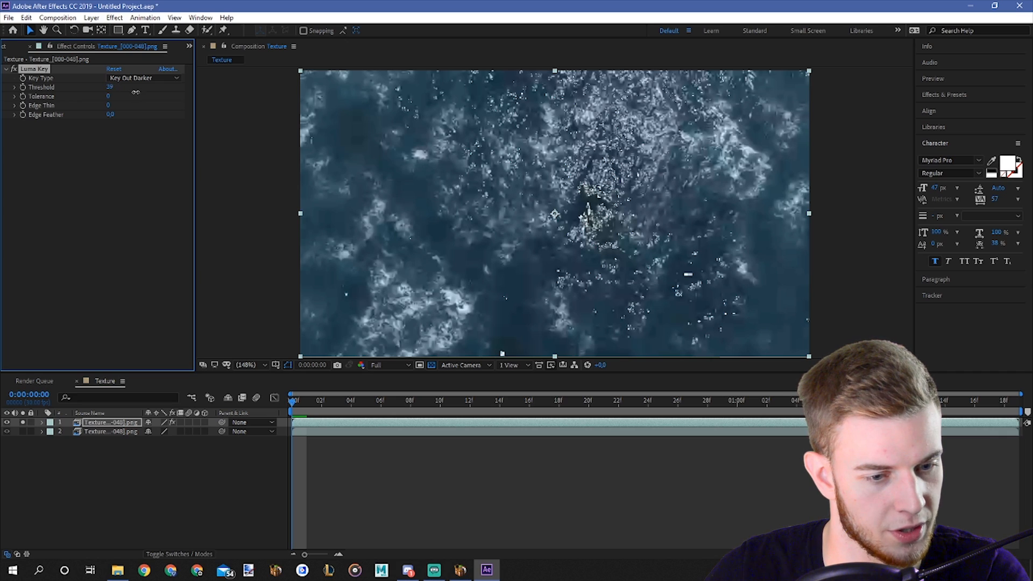
drag(136, 92, 156, 92)
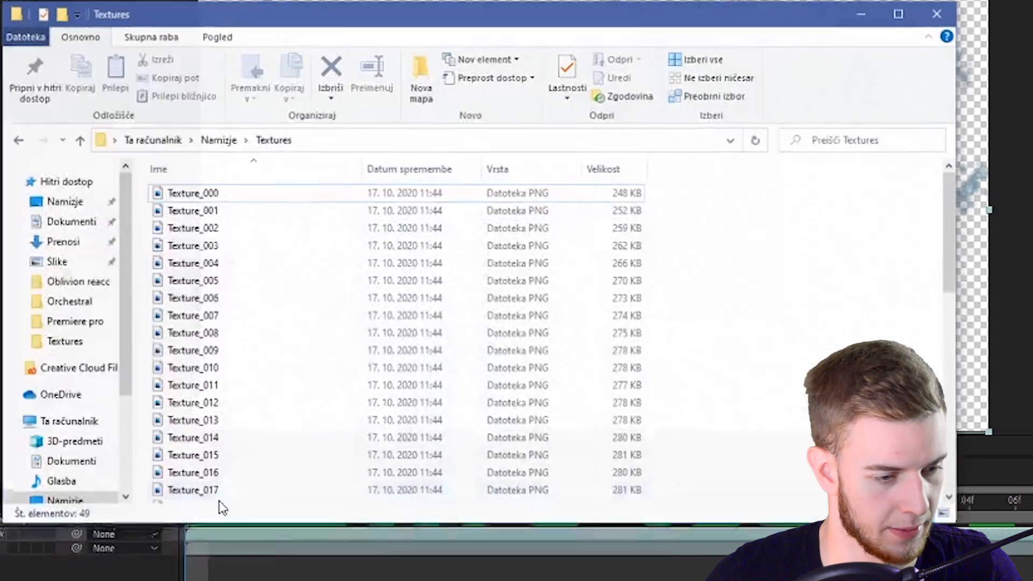
Step: Create a folder named SPECULAR inside the Textures folder
right_click(749, 304)
click(942, 489)
text(SPECULAR)
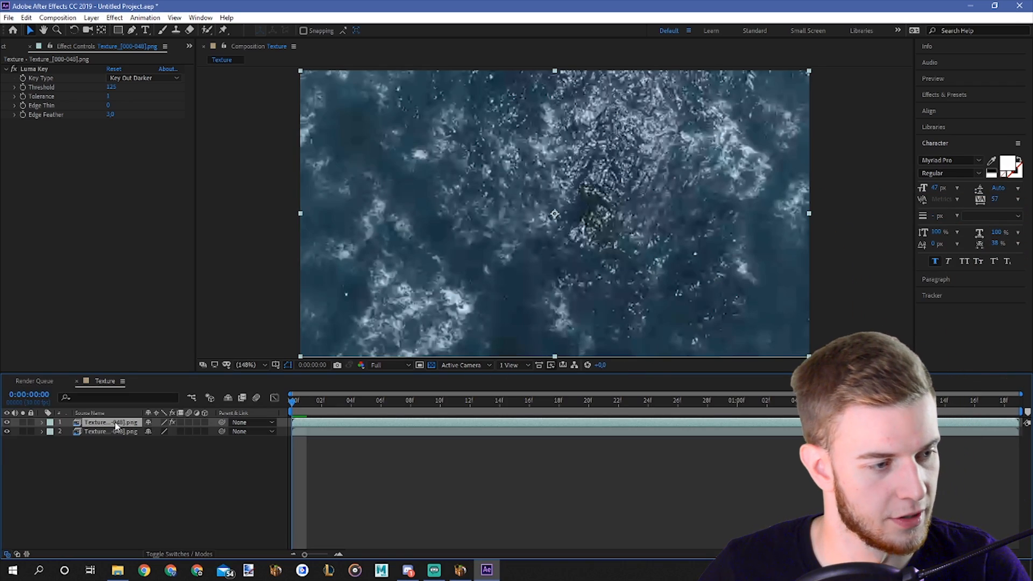
Step: Add Brightness & Contrast to the upper layer with brightness -106 and contrast -100, set its key threshold to 60 and compare with the original
click(145, 17)
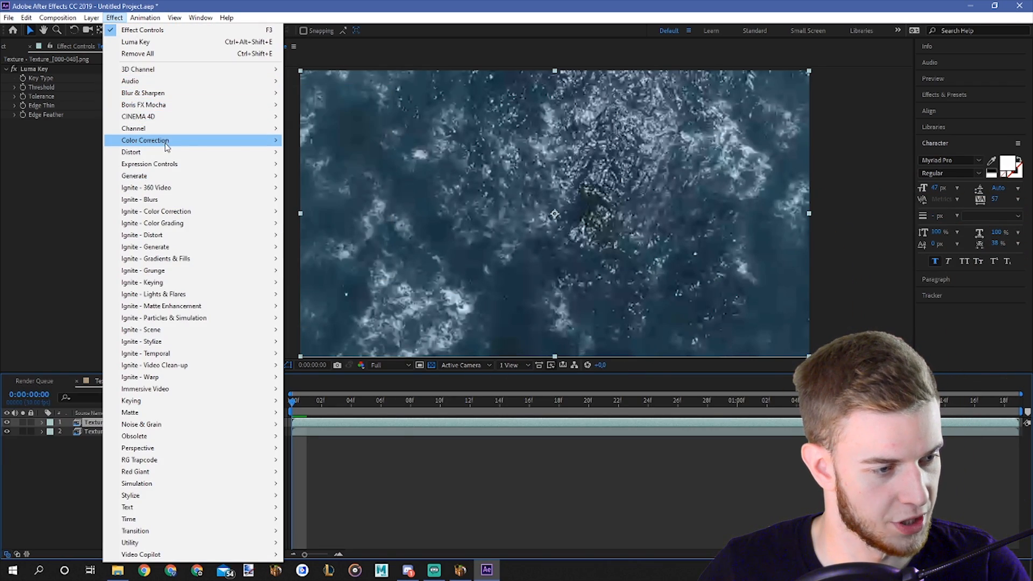
mouse_move(166, 141)
click(342, 188)
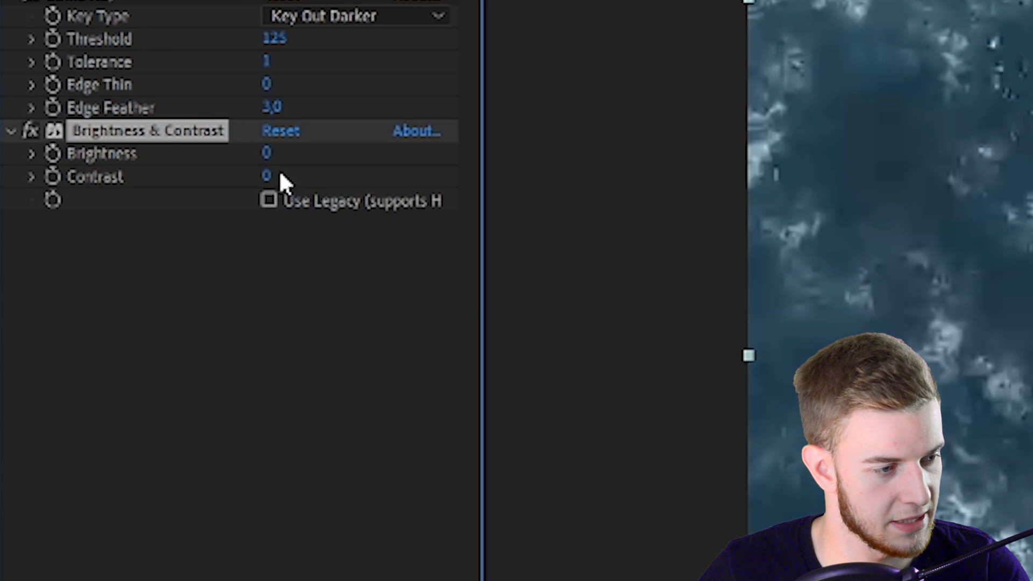
drag(169, 181, 158, 183)
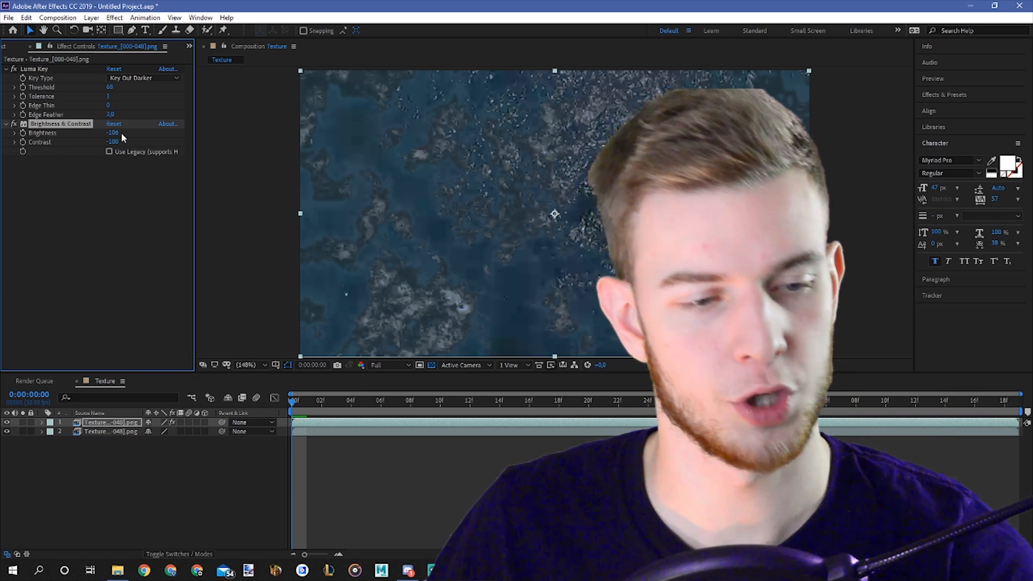
click(7, 425)
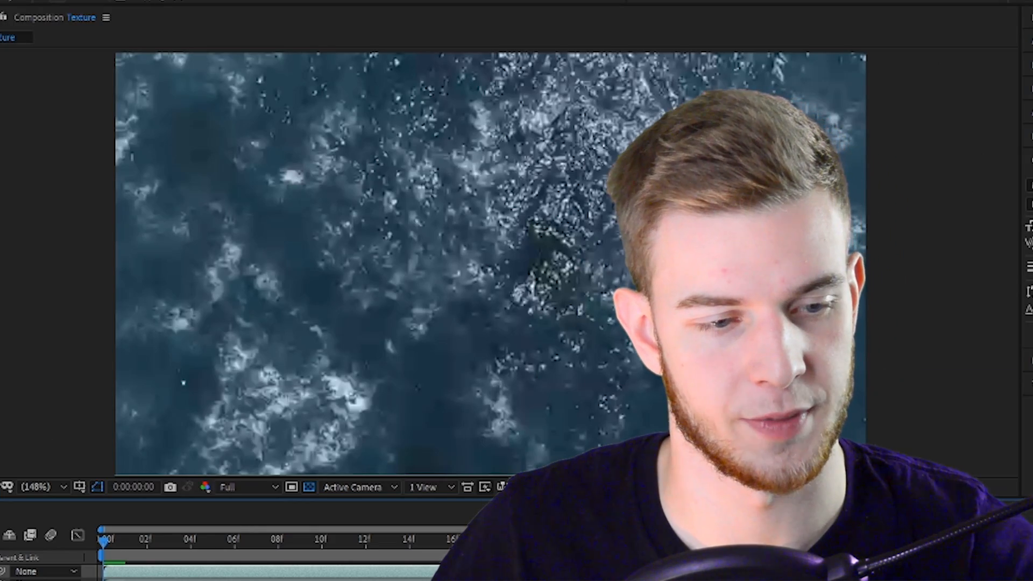
click(8, 425)
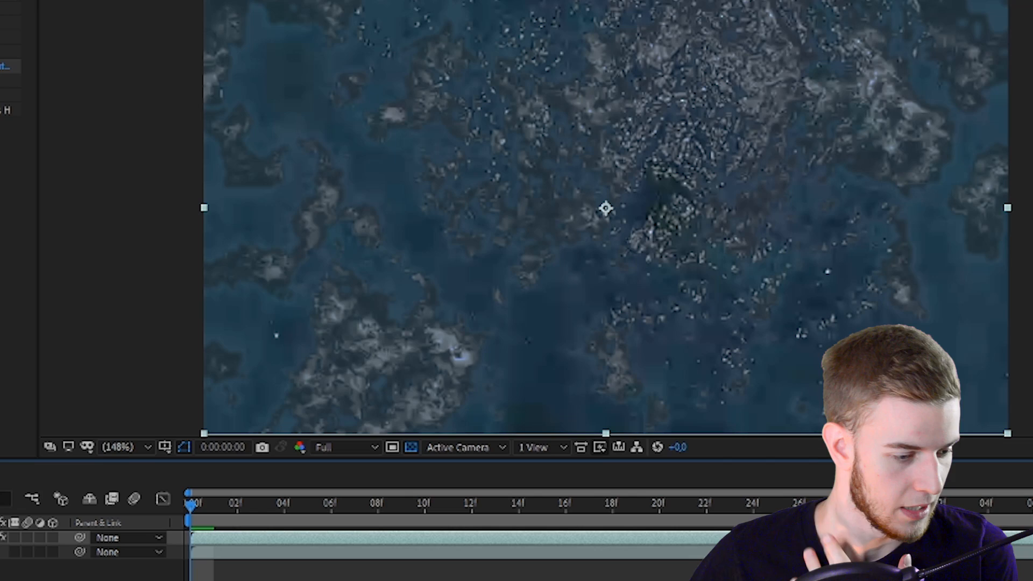
Step: Add the Texture composition to the render queue and render it as a PNG sequence
click(314, 579)
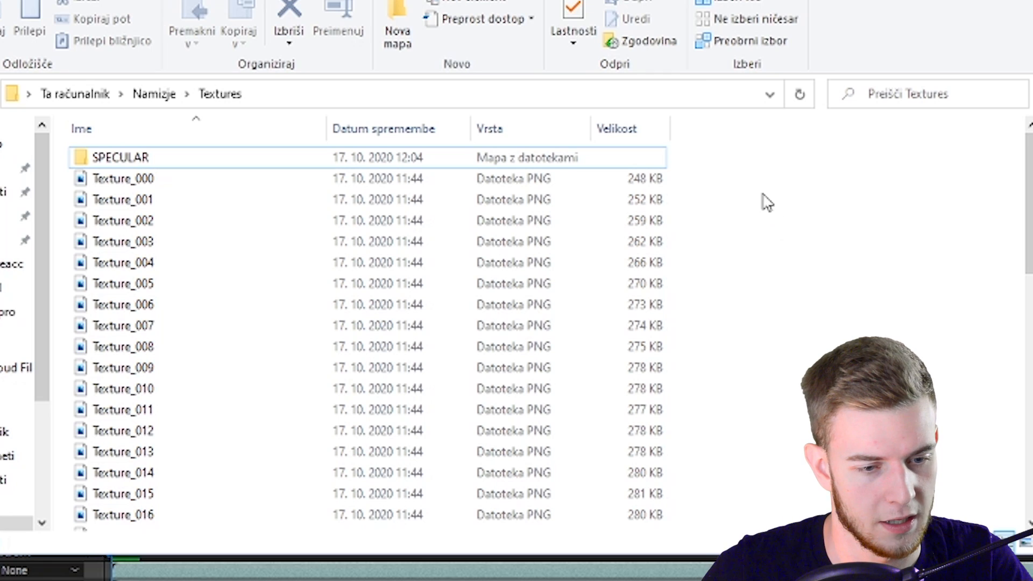
drag(732, 168, 110, 533)
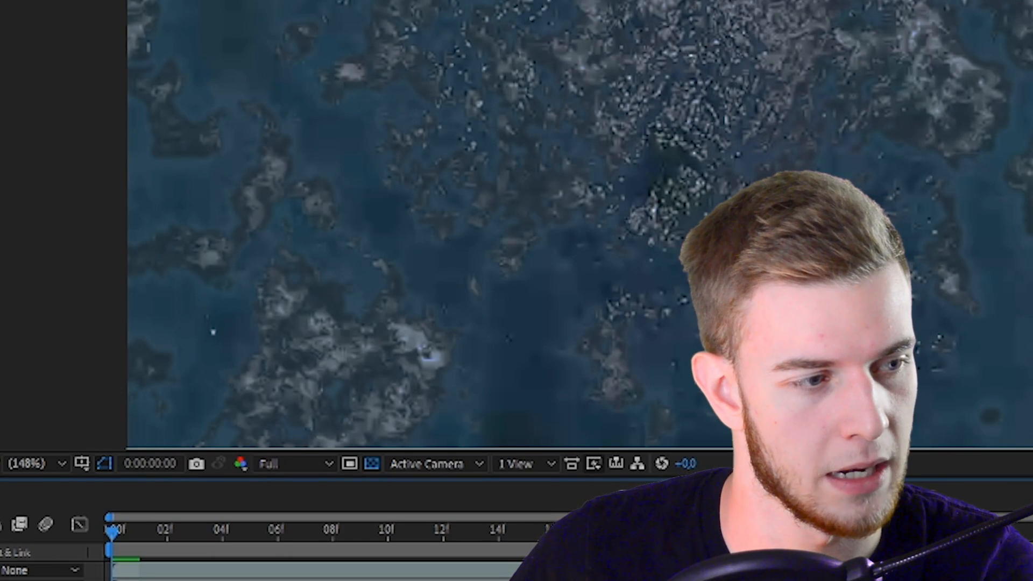
click(58, 17)
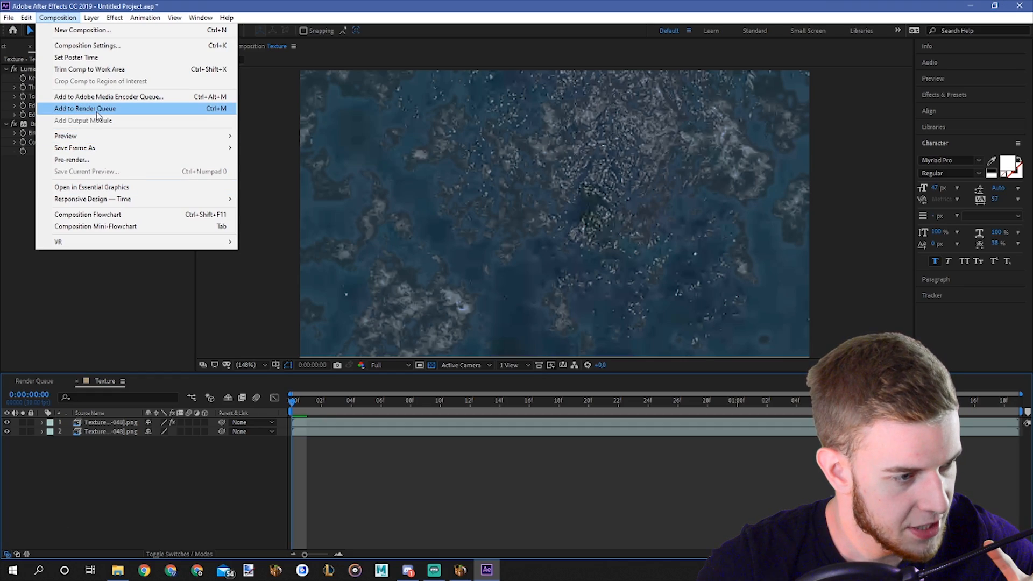
click(89, 109)
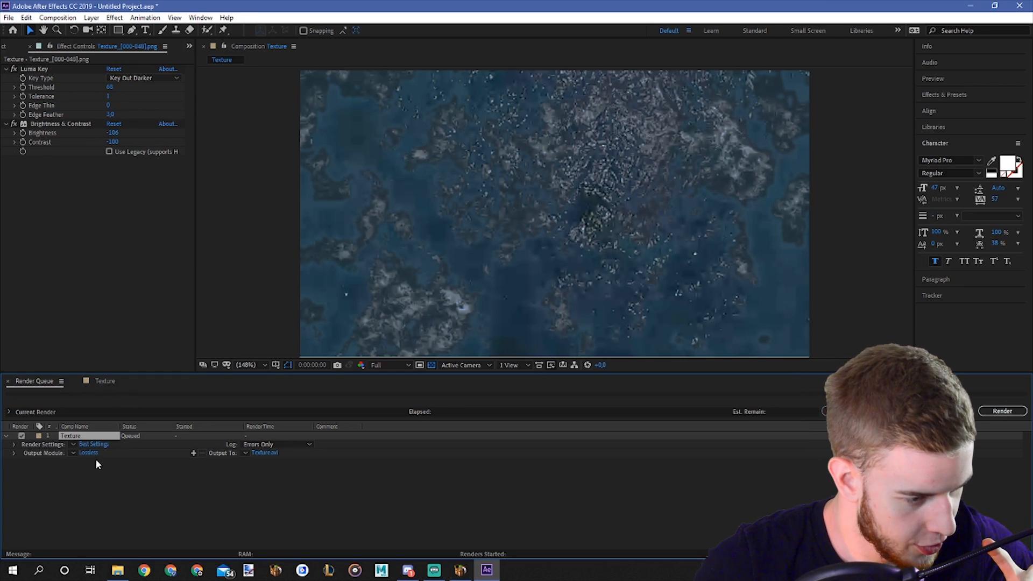
click(946, 411)
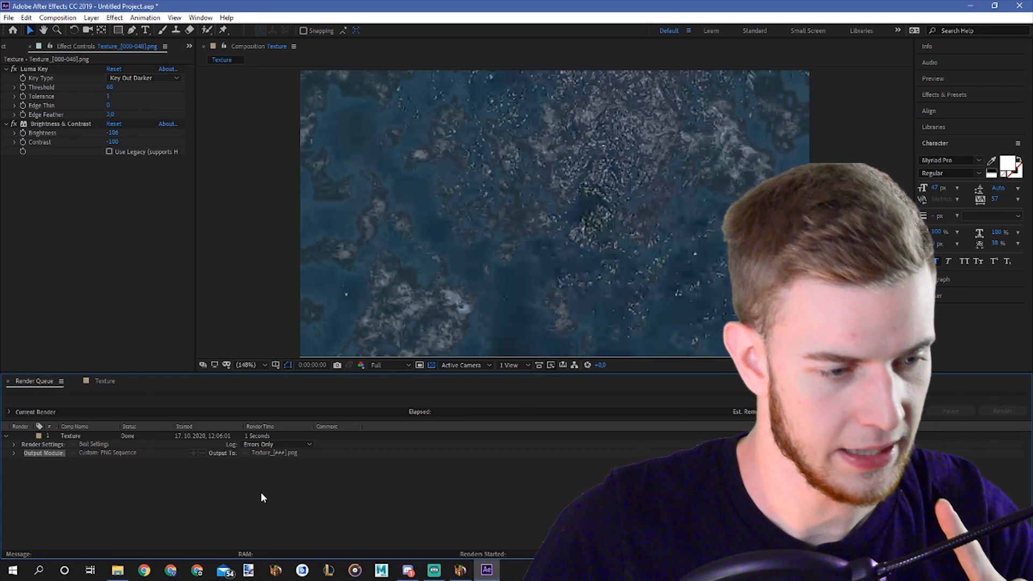
Step: Return to the Texture composition, check its first few frames and toggle the transparency grid
click(100, 381)
click(319, 402)
drag(179, 541, 147, 542)
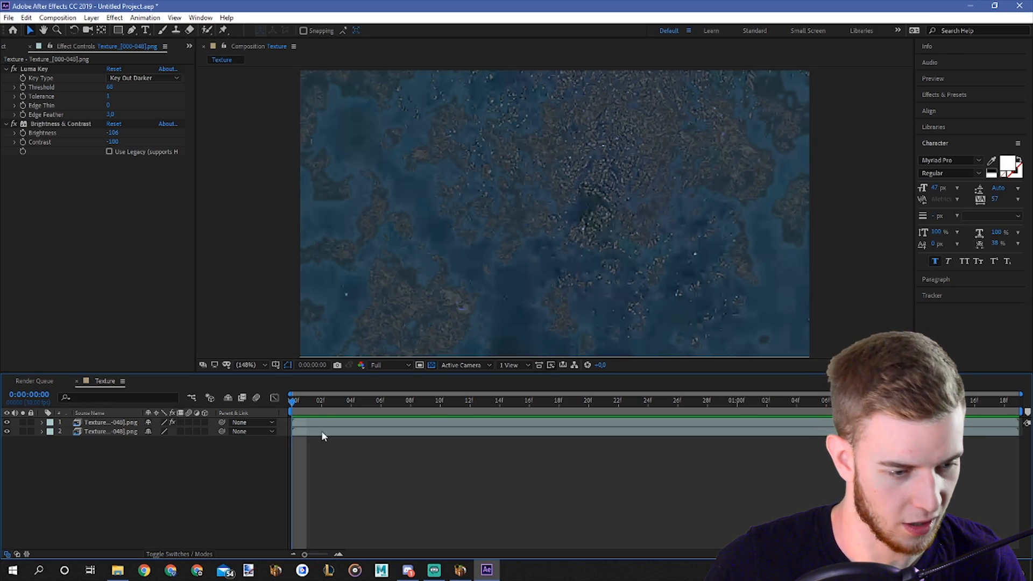
click(350, 401)
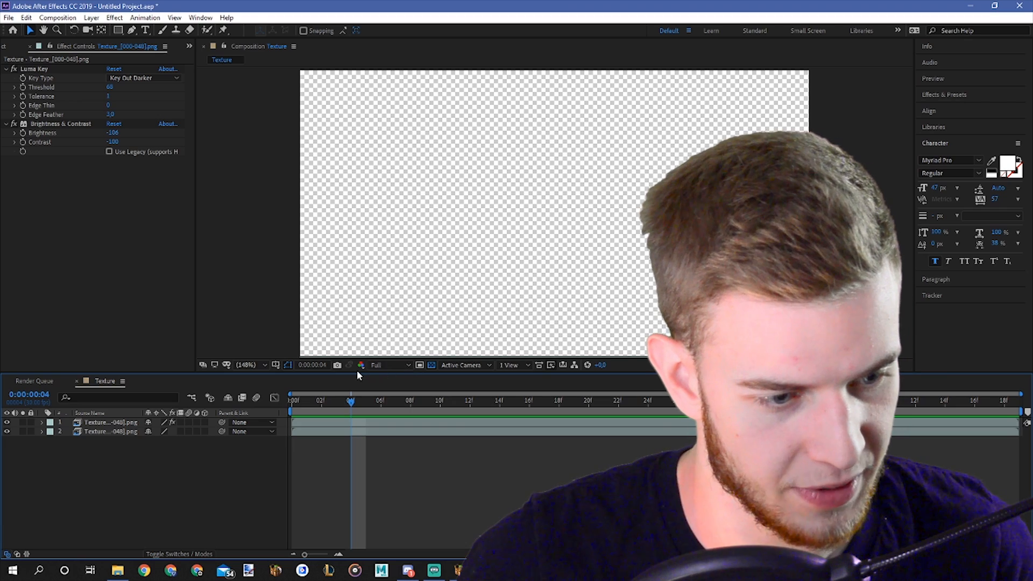
click(431, 366)
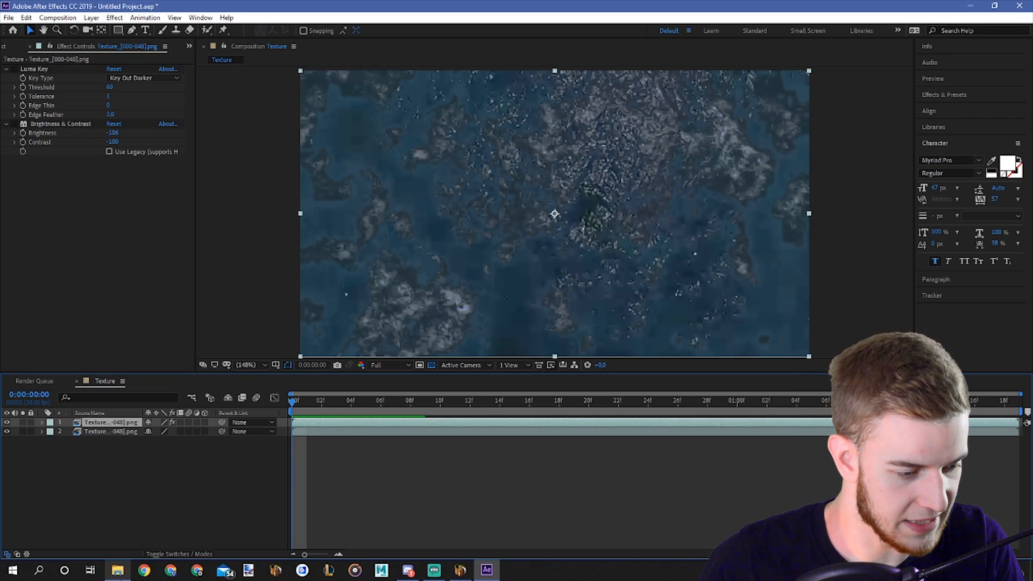
Step: Open the Textures folder and view the Texture_005 frame
click(118, 570)
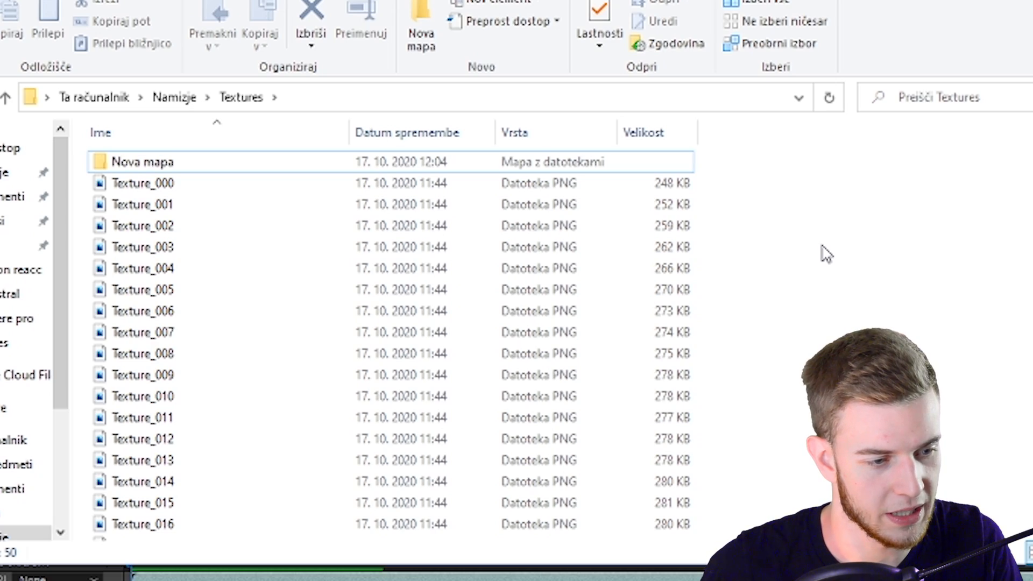
double_click(142, 290)
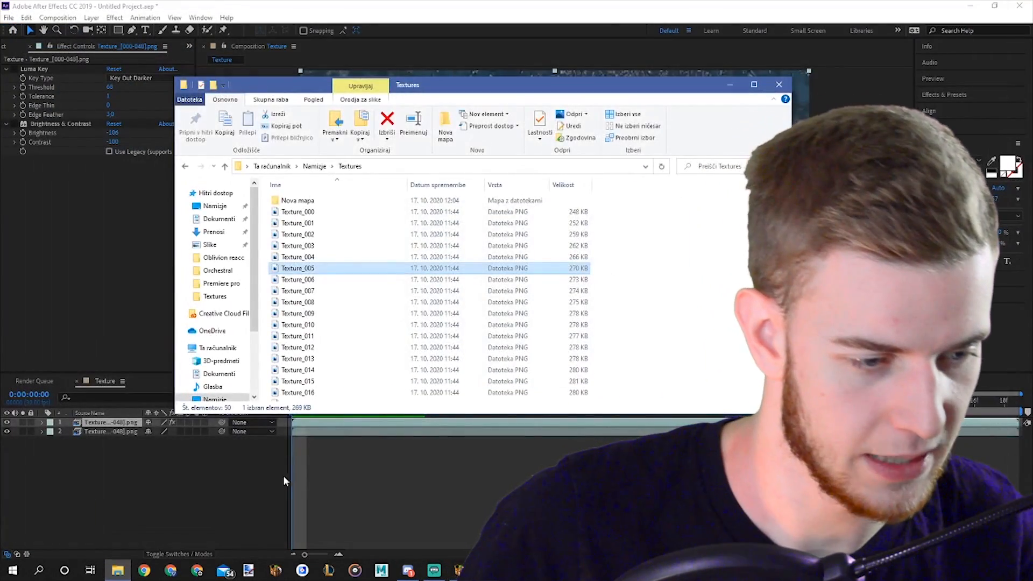
click(284, 481)
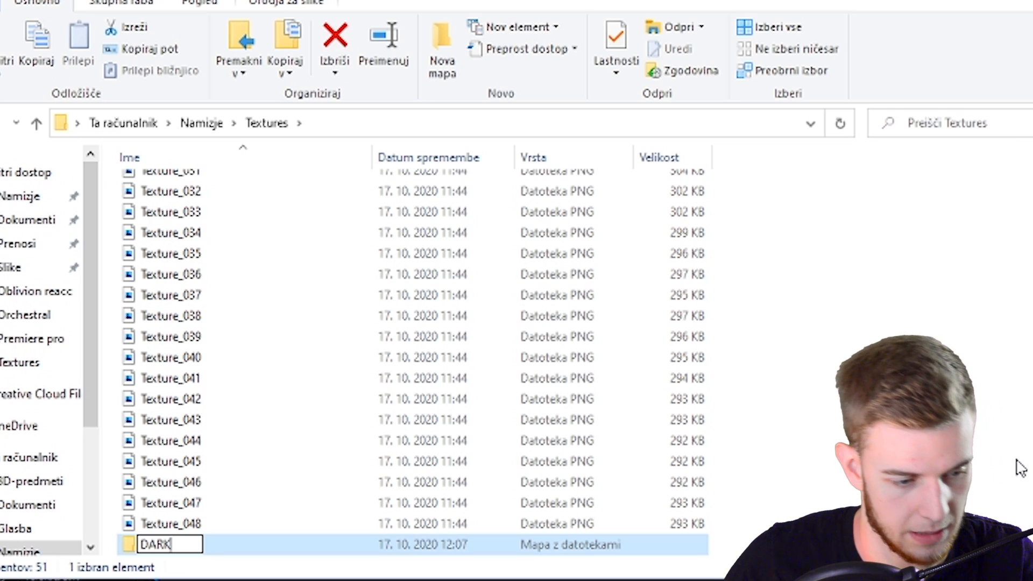
Step: Name the new folder in Textures DARK and set the composition's render output format to PNG Sequence
key(Return)
double_click(164, 185)
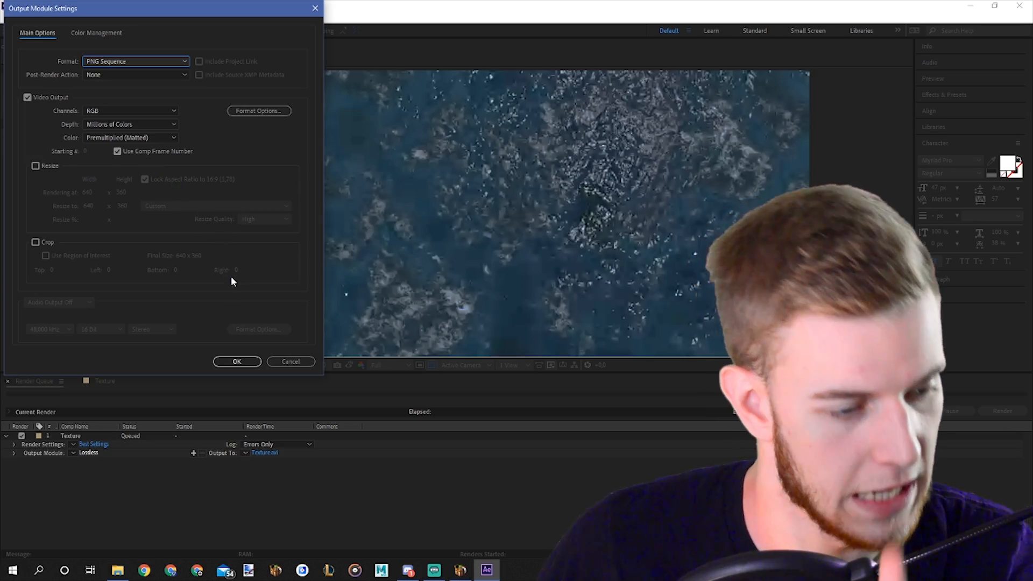
click(237, 362)
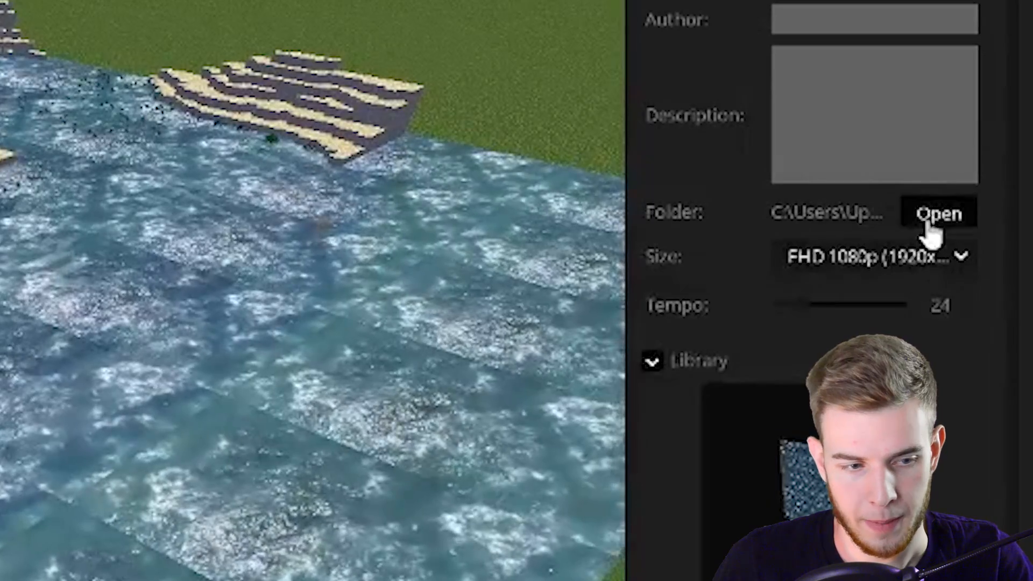
Step: Switch to Mine-imator, open the project's folder and delete the other files, keeping TEST.miproject, the Texture frames and the thumbnail
click(931, 217)
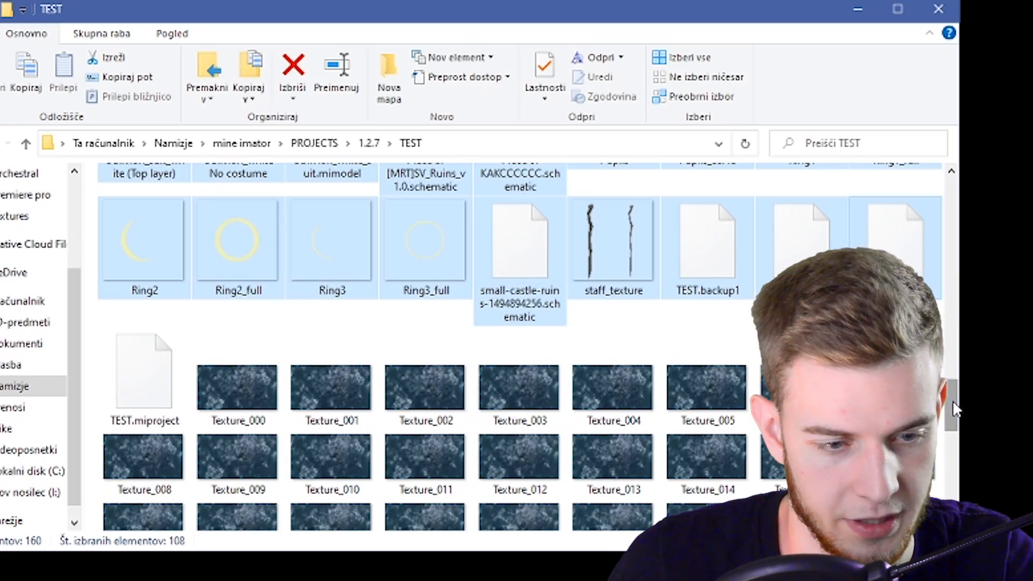
key(Delete)
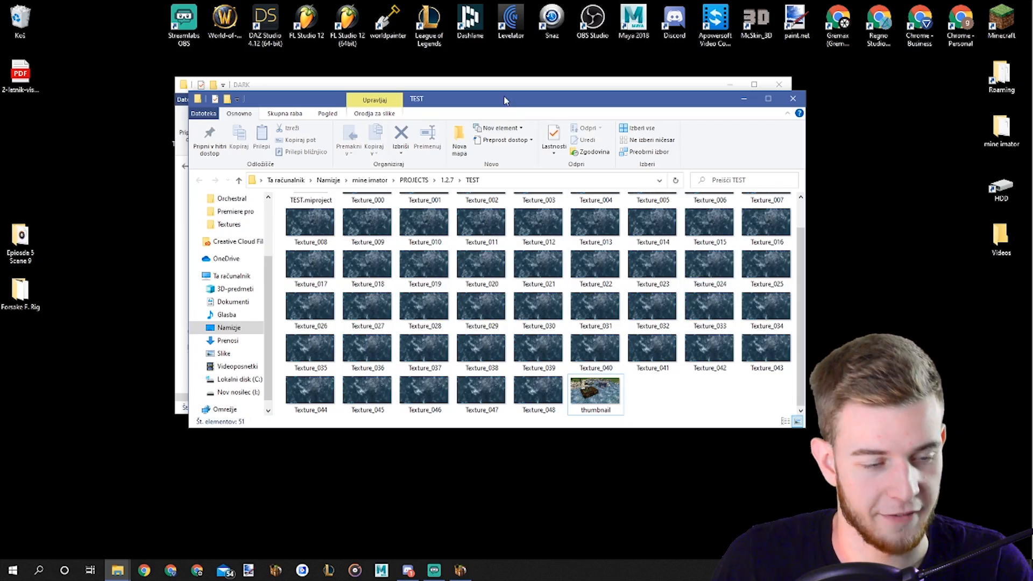
Step: Copy all frames Texture_000 to Texture_048 from the DARK folder into the TEST project folder and reload the textures in Mine-imator
drag(504, 101, 740, 134)
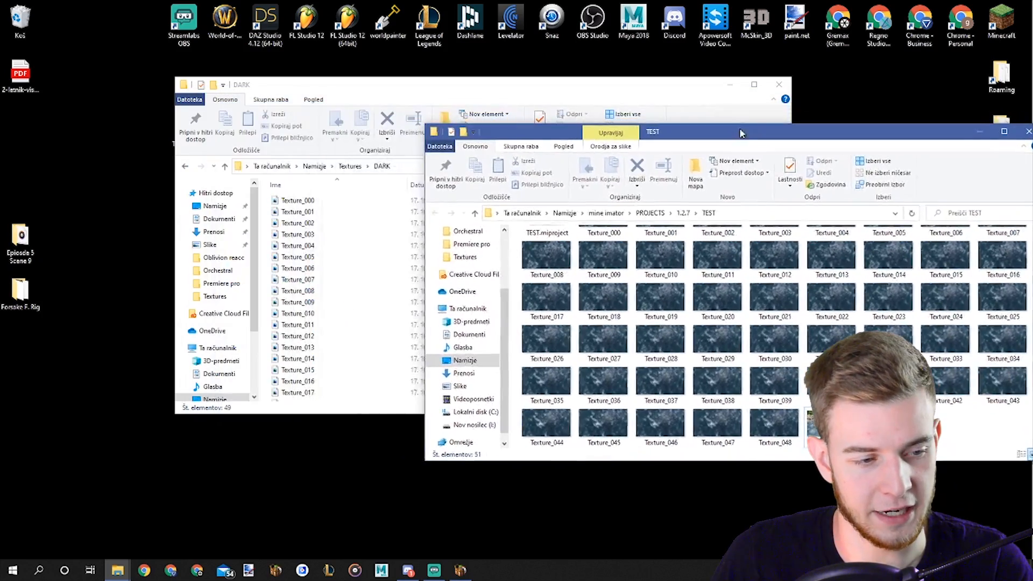
drag(534, 88, 446, 90)
ctrl+scroll(615, 263, up, 3)
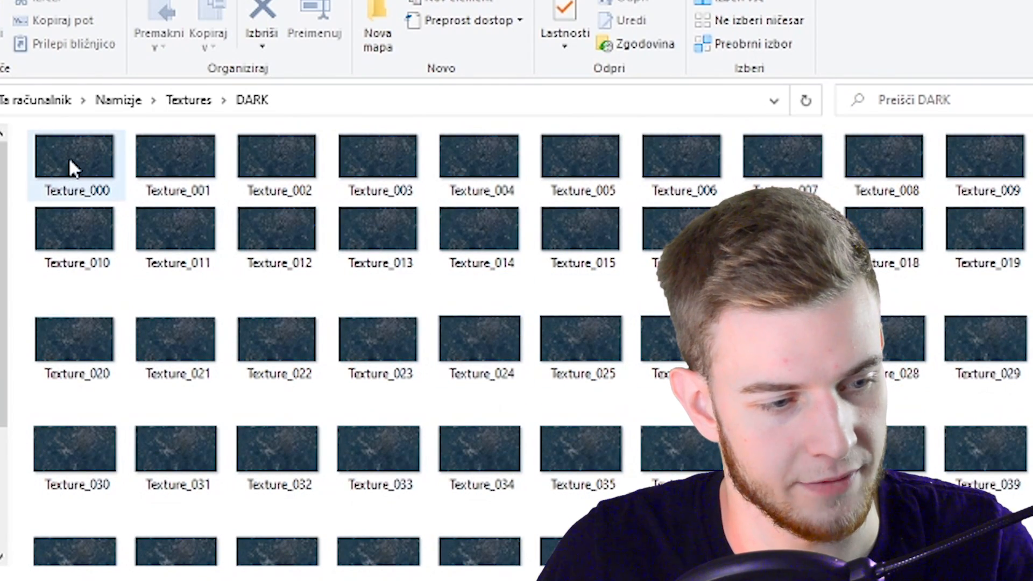
scroll(367, 303, down, 1)
key(ctrl+a)
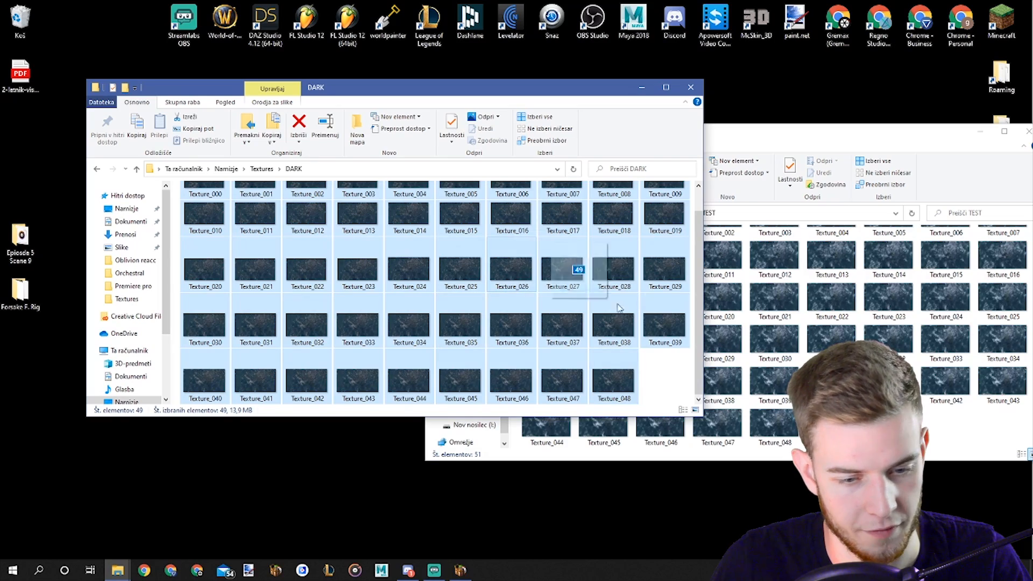
drag(956, 450, 952, 448)
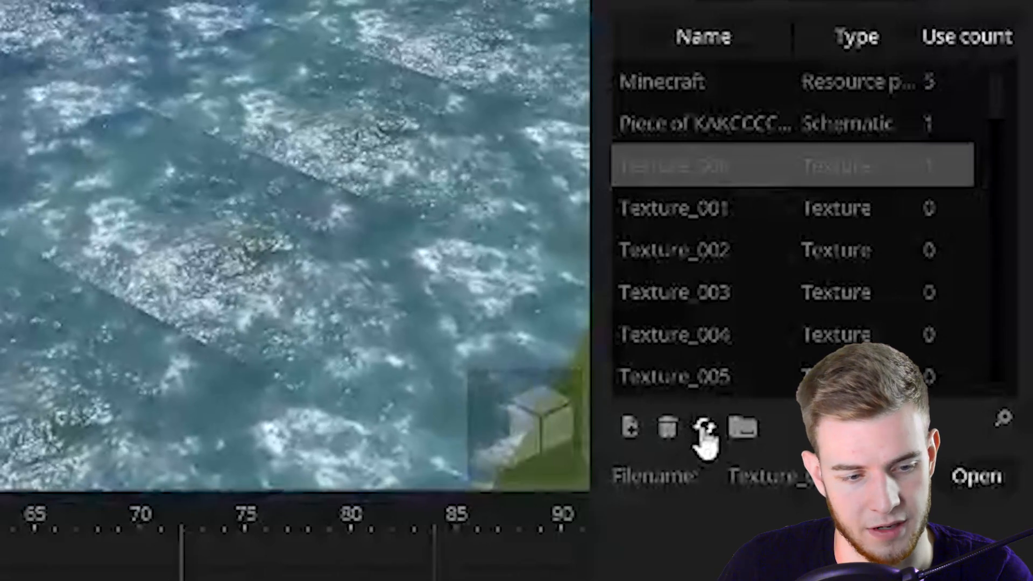
click(745, 212)
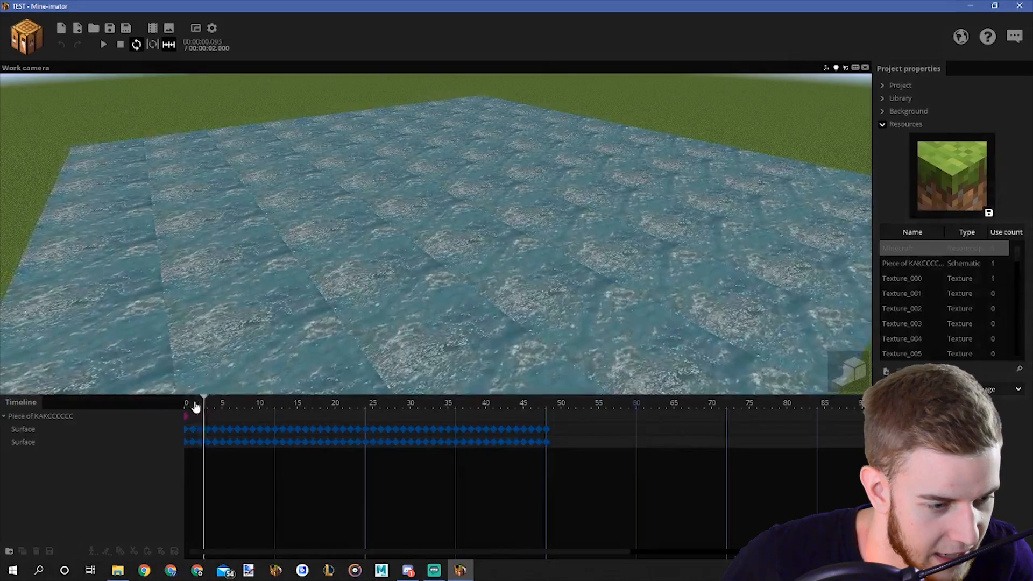
Step: Open the TEST project's folder and scrub through the first frames of the animation to check the water around the scenery
click(100, 417)
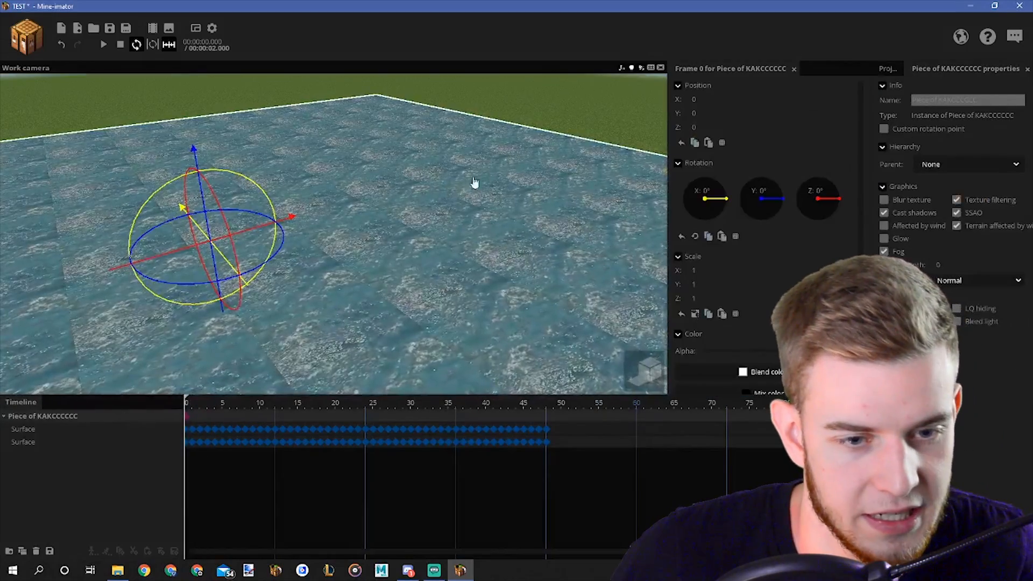
click(594, 109)
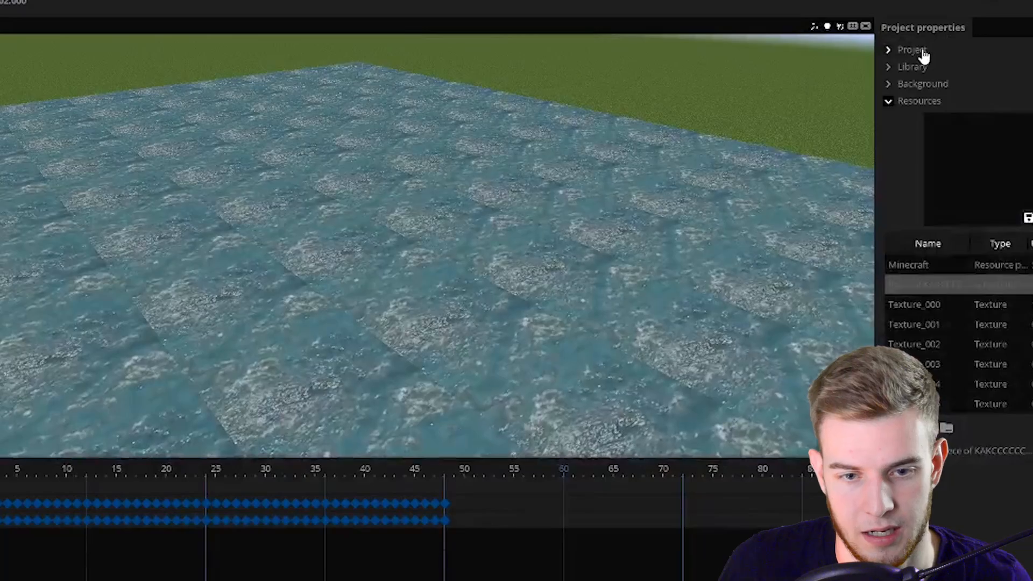
click(909, 86)
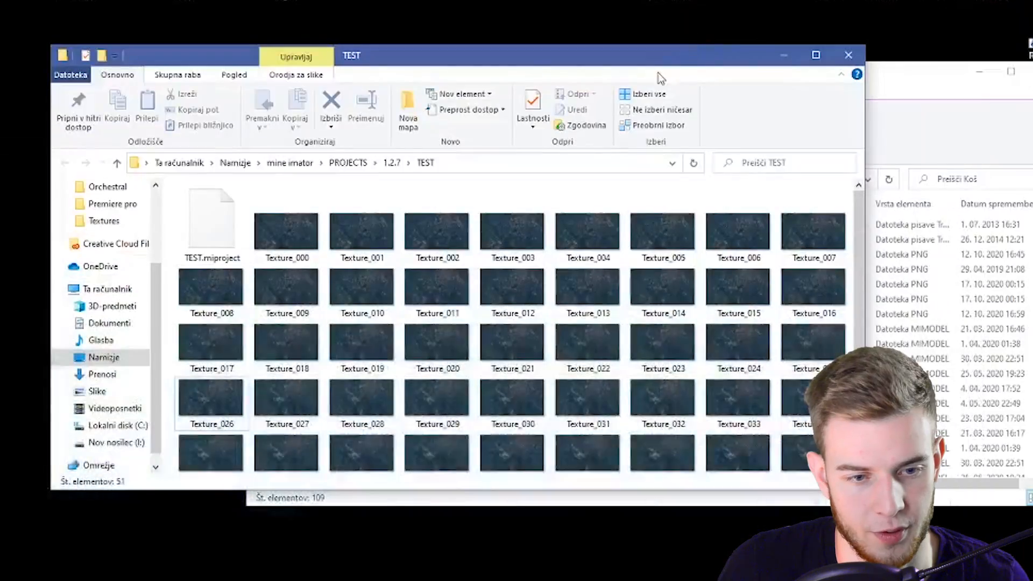
drag(659, 57, 367, 109)
click(655, 97)
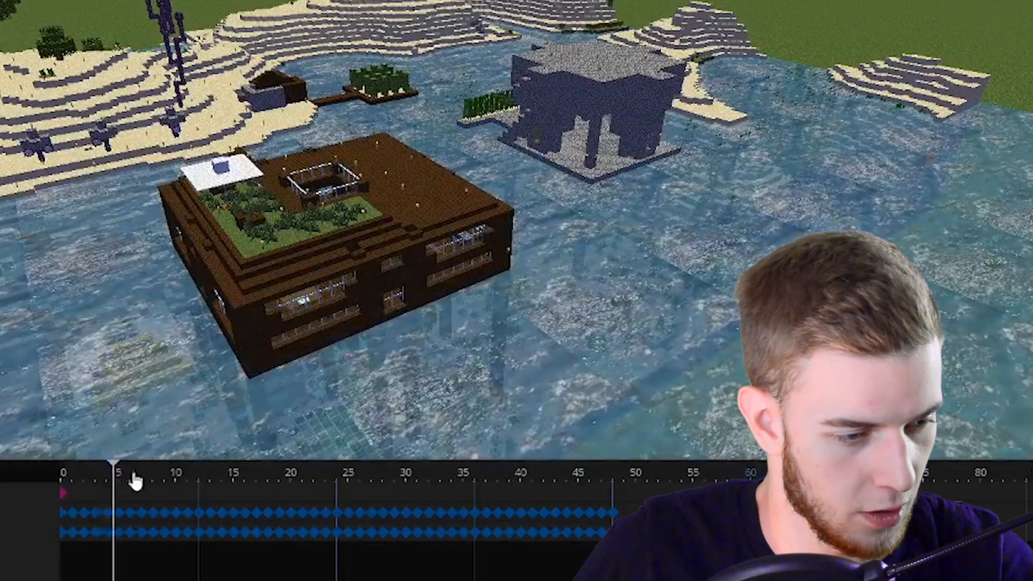
drag(136, 481, 84, 519)
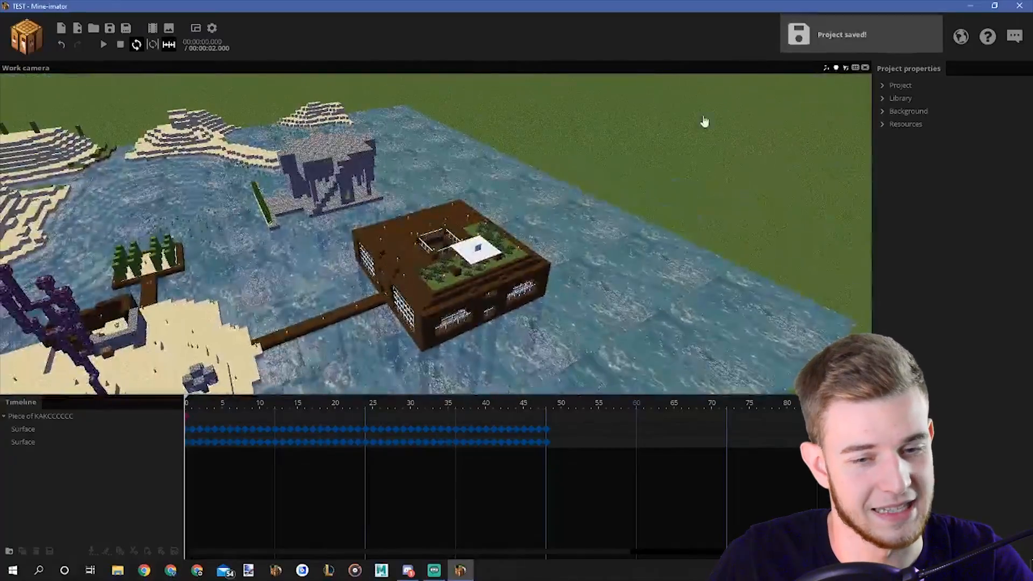
Step: Add a Spec surface alongside the two Surface instances, parented to Piece of KAKCCCCCC, and select it
click(894, 123)
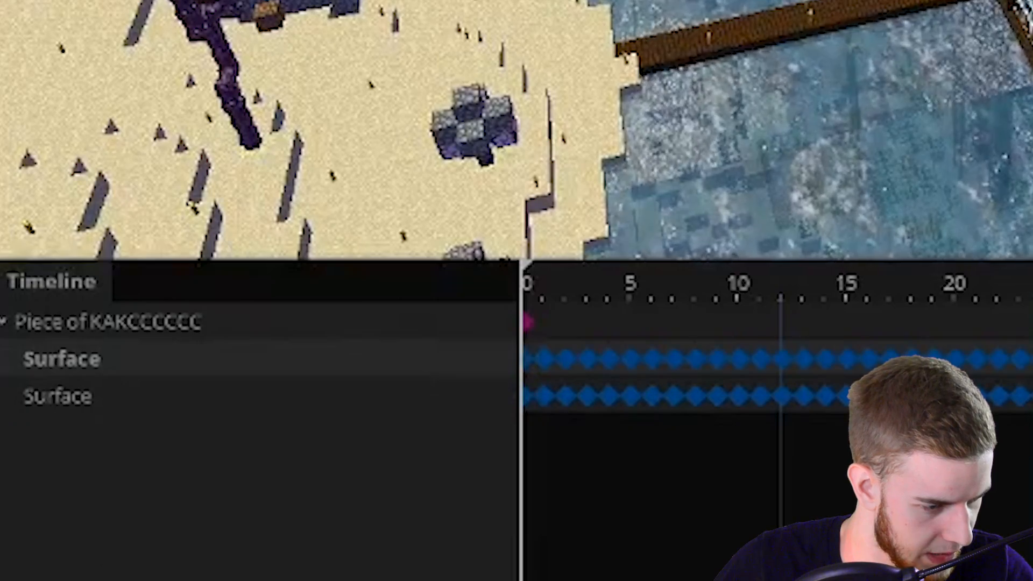
key(ctrl+d)
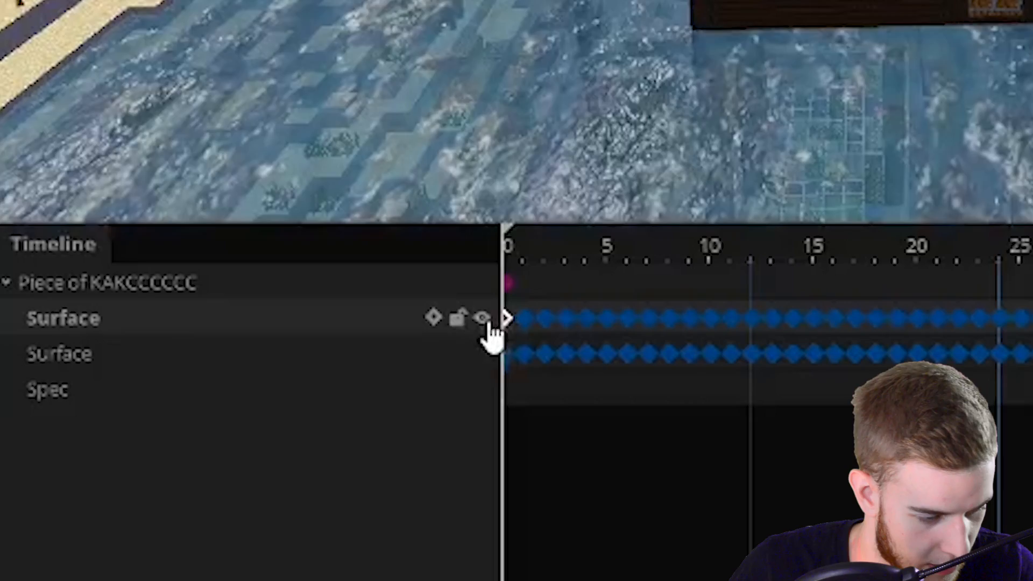
click(347, 401)
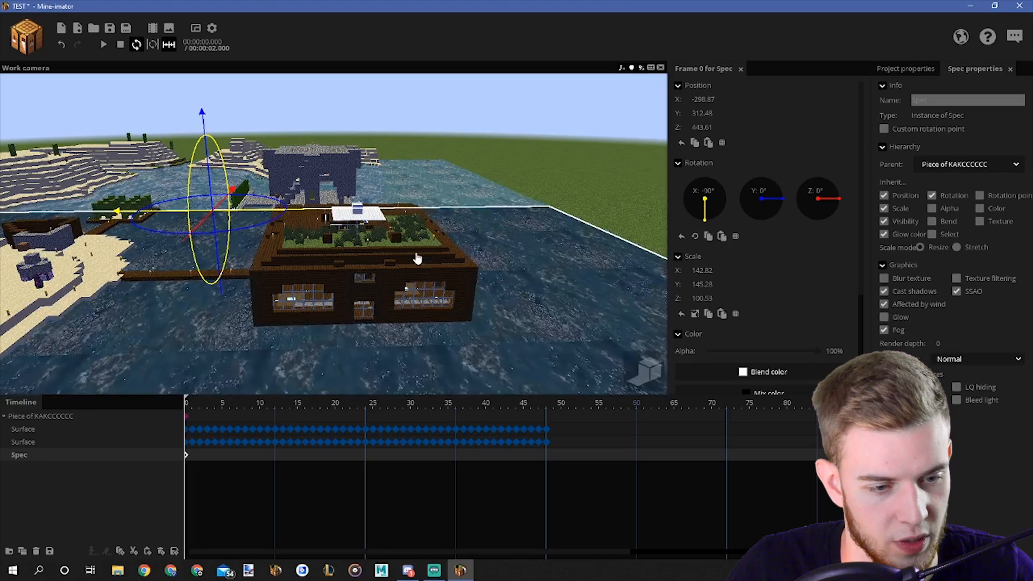
Step: Enable a custom rotation point for the Spec surface and set its texture vertical repeat to 1
drag(417, 258, 258, 250)
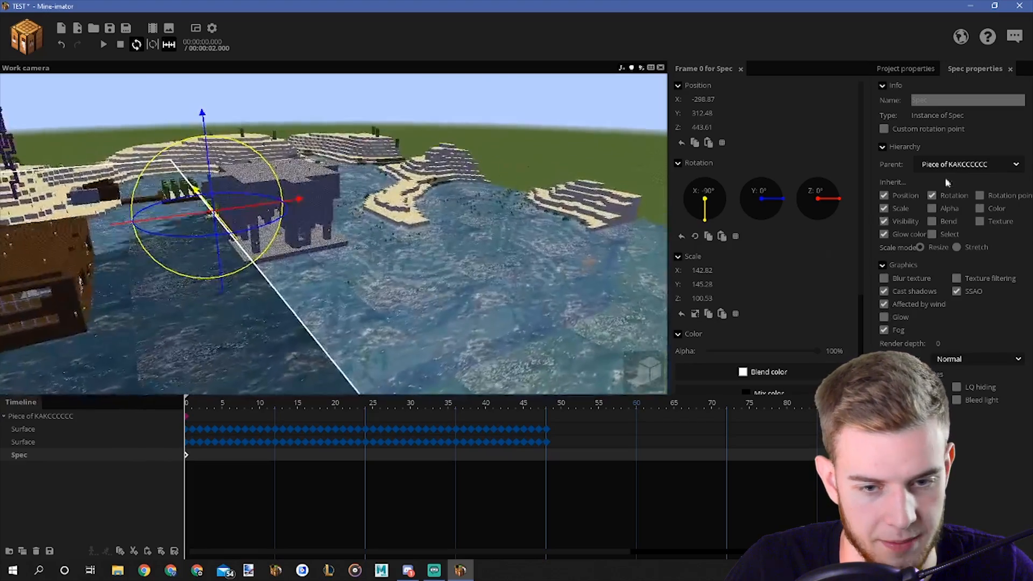
click(915, 129)
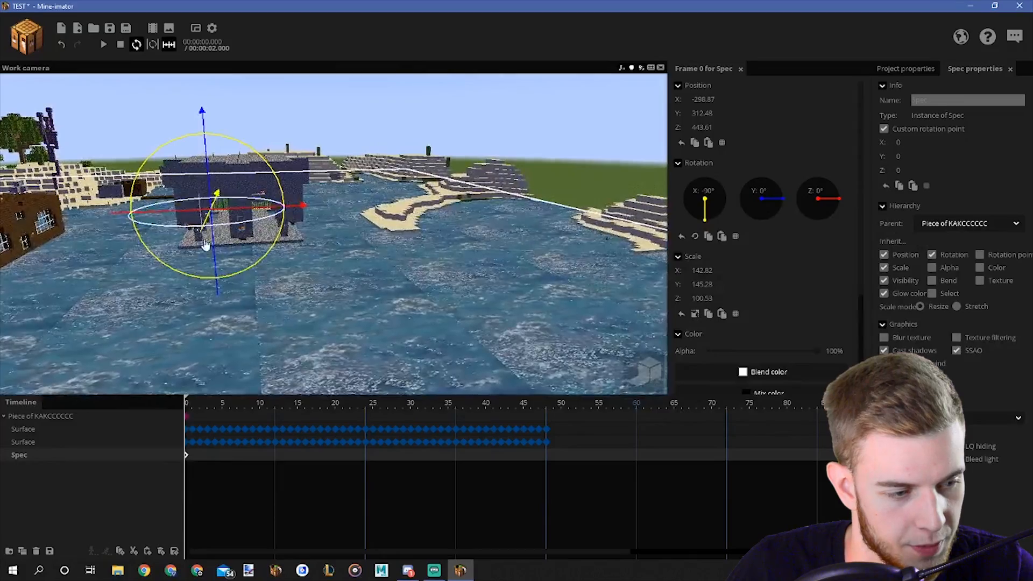
mouse_move(210, 233)
mouse_down()
mouse_move(212, 251)
mouse_move(210, 234)
mouse_up()
drag(518, 152, 460, 163)
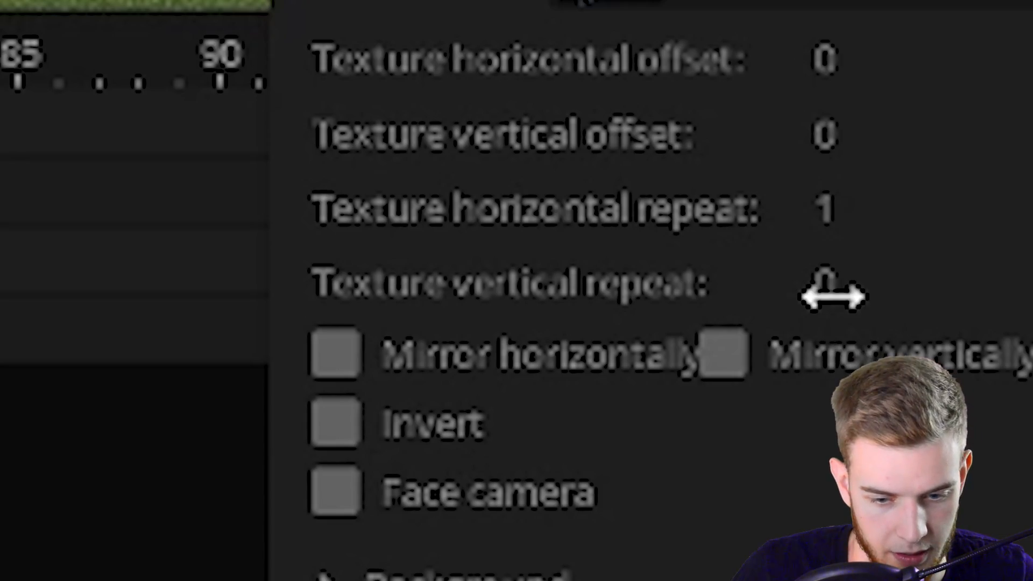
click(977, 448)
text(1)
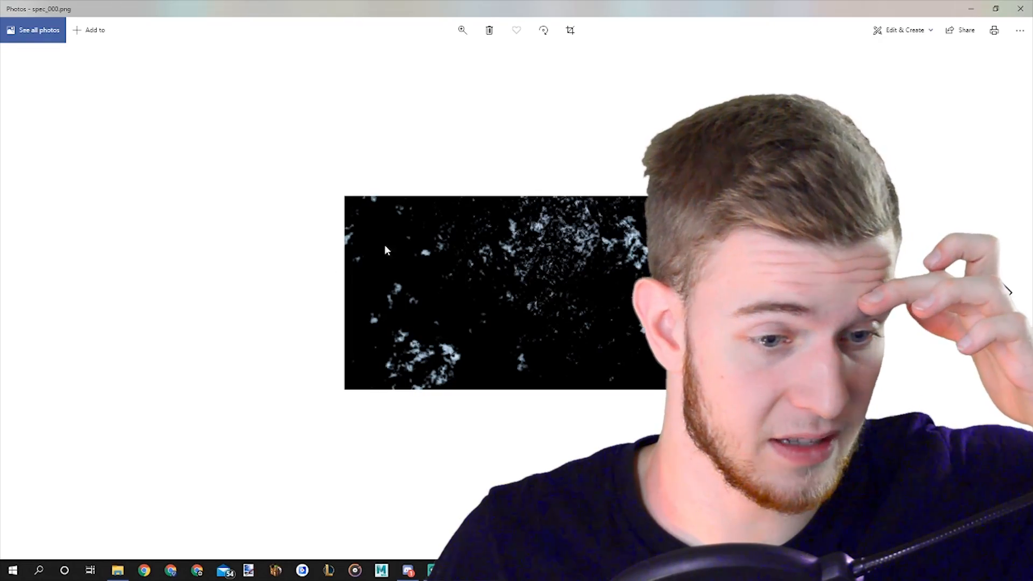
Step: Switch to After Effects, set the spec composition's output channels to RGB + Alpha and save its PNG sequence into SPECULAR's subfolder 2
click(1022, 7)
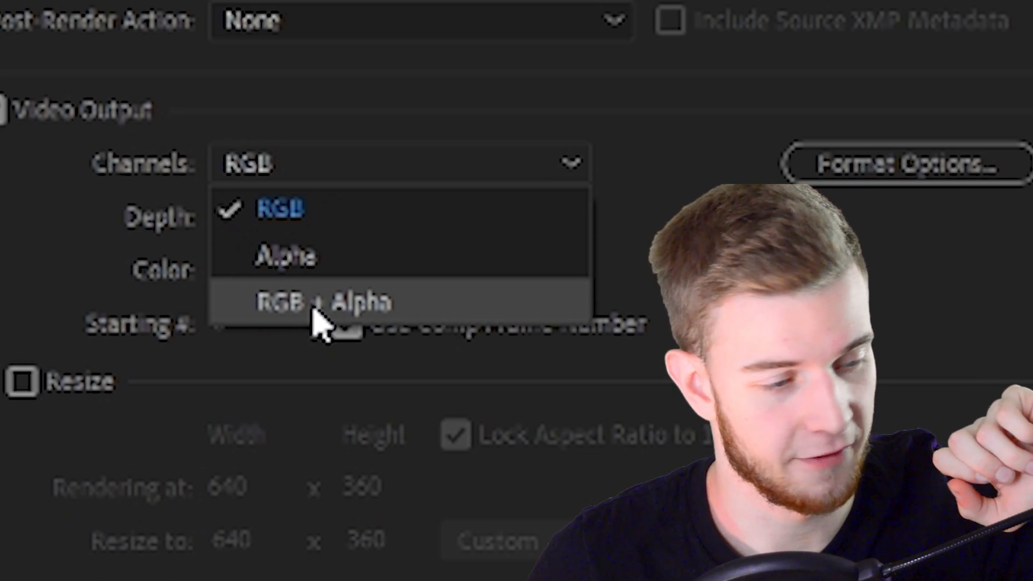
click(318, 303)
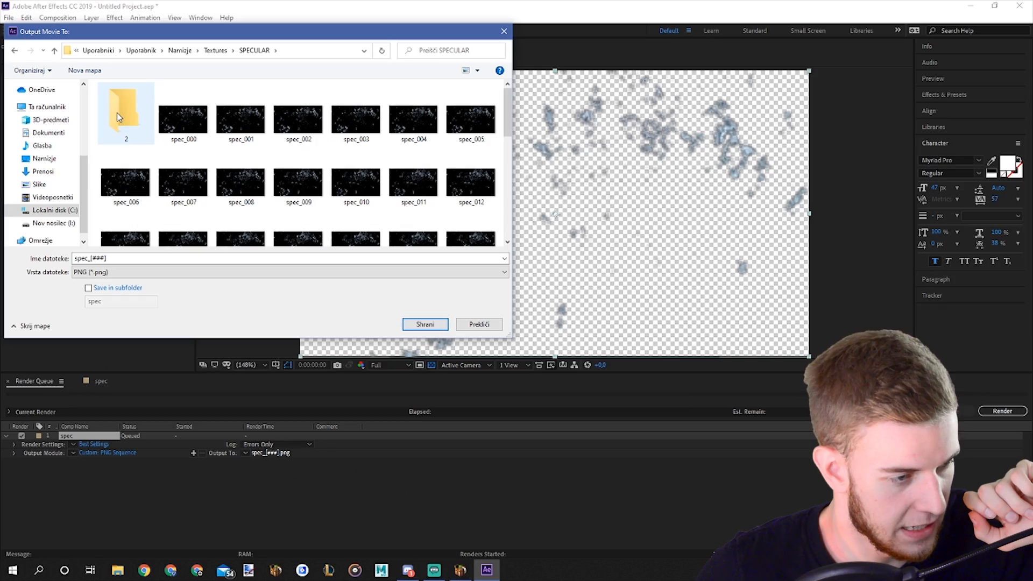
double_click(127, 129)
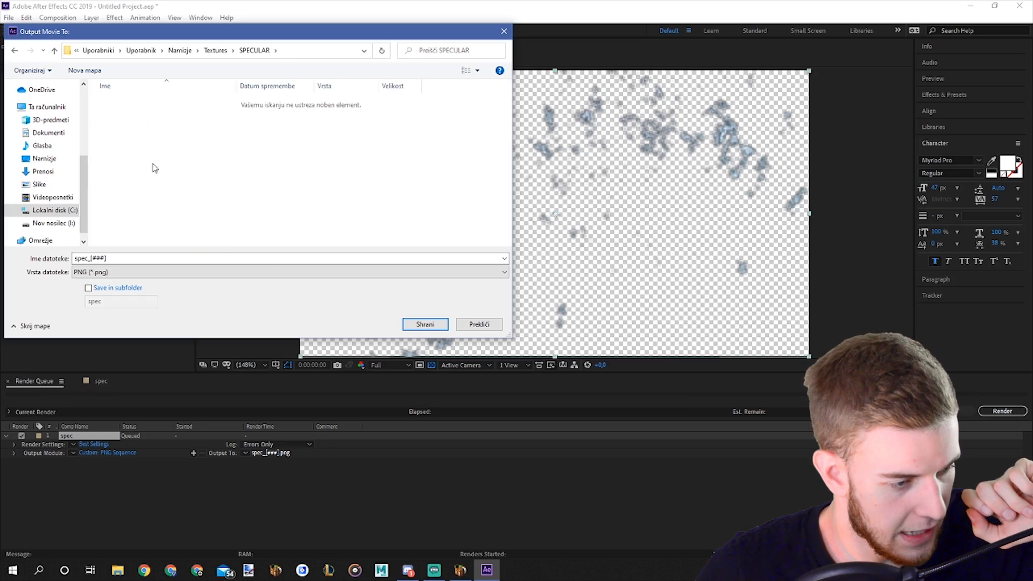
click(425, 325)
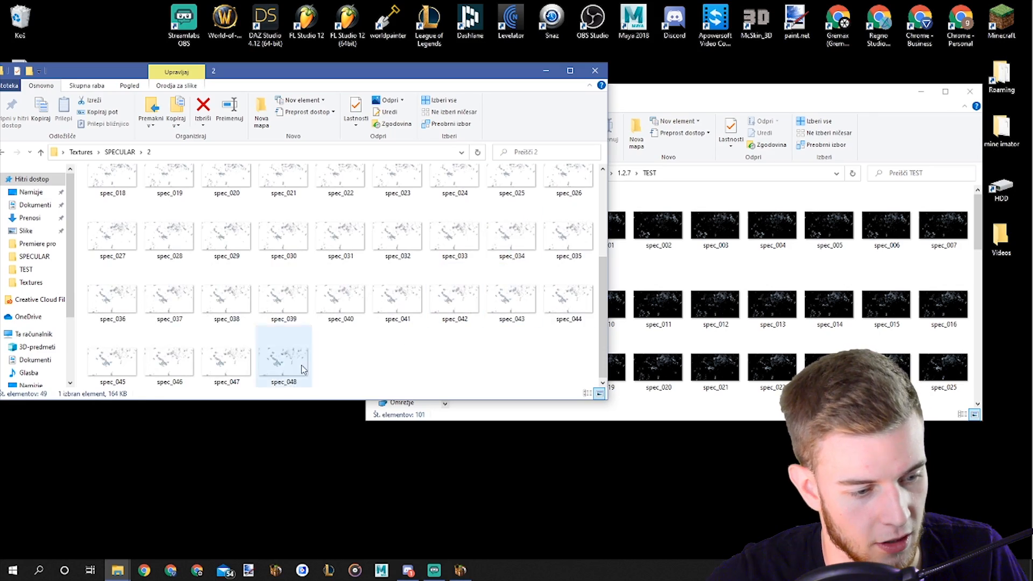
Step: Copy all spec frames up to spec_048 from folder 2 into the TEST project folder and reopen the TEST project in Mine-imator
key(ctrl+a)
drag(279, 253, 716, 269)
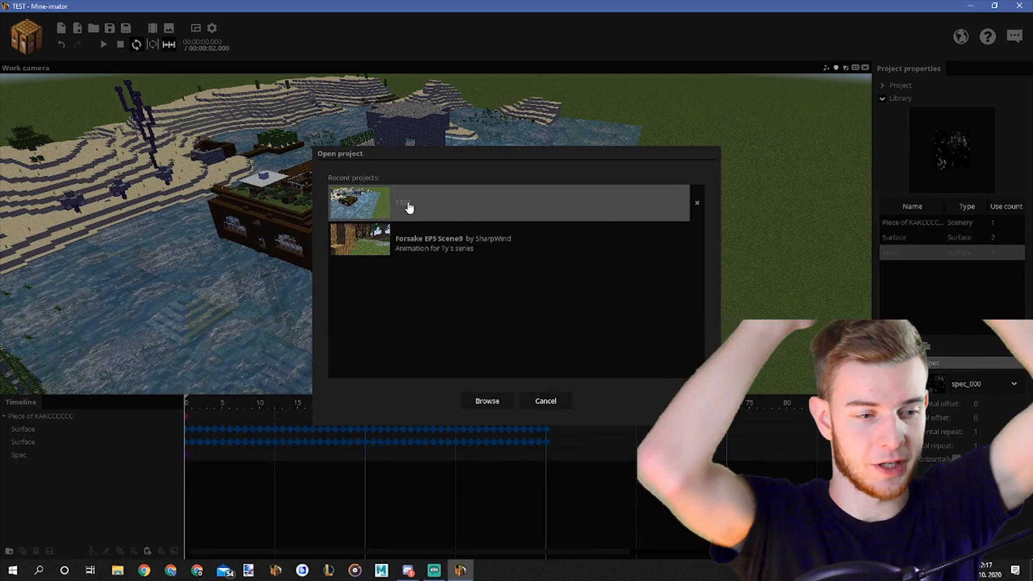
click(407, 205)
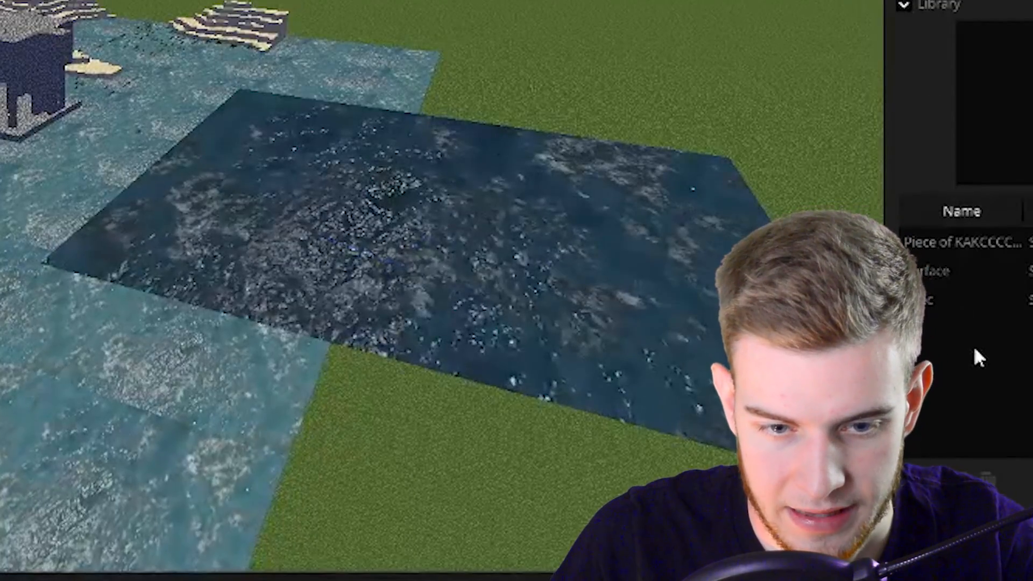
Step: Open the TEST project's folder, pick the spec_000 frame, and browse the mine imator folder for the image to load in Mine-imator
click(952, 18)
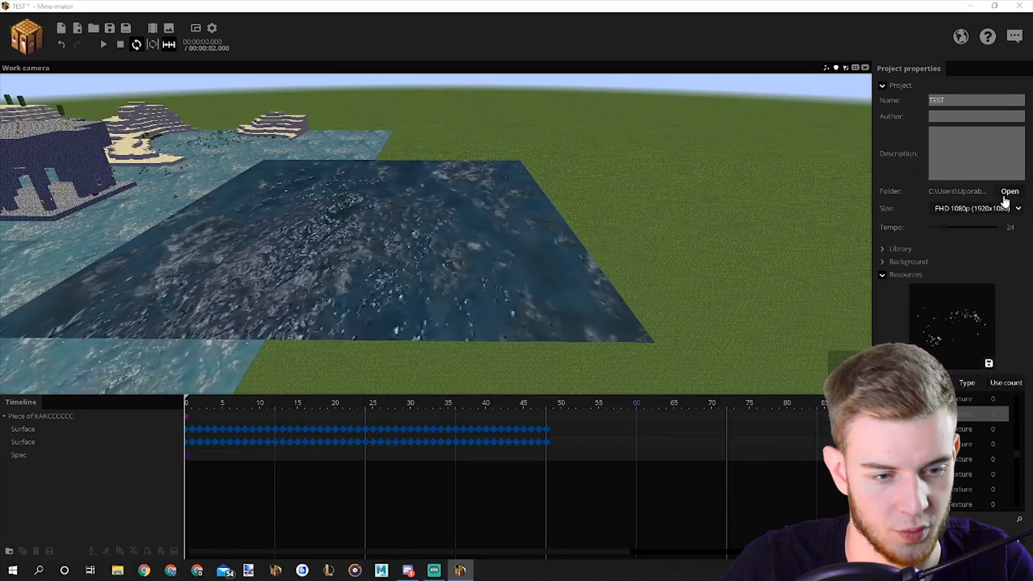
click(969, 252)
click(201, 234)
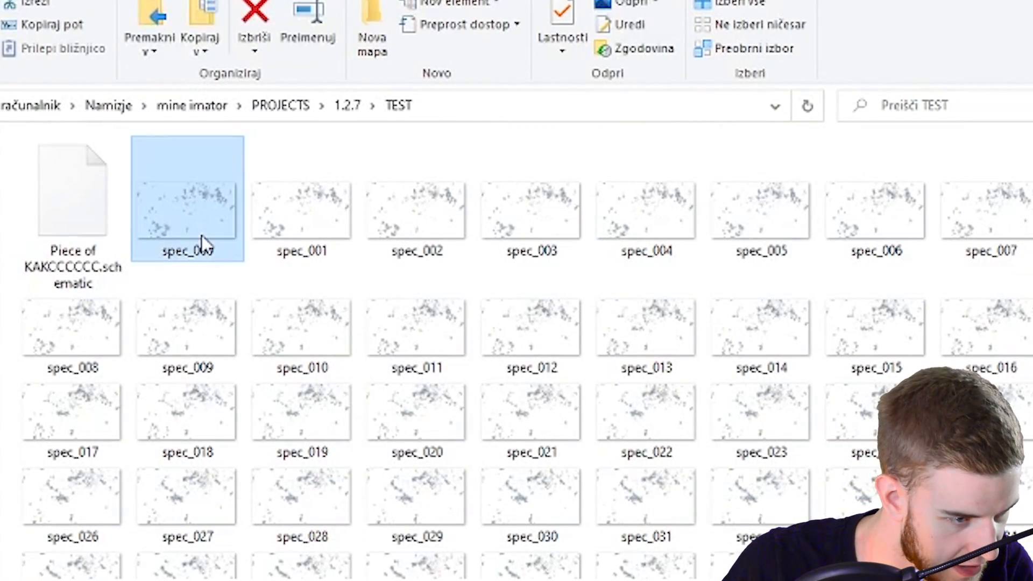
right_click(239, 248)
click(306, 459)
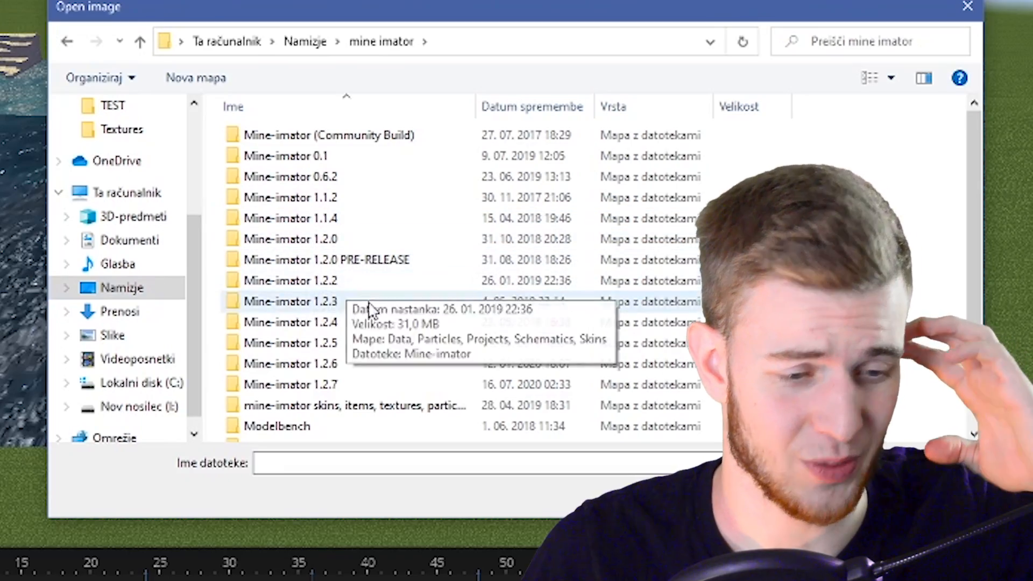
scroll(396, 304, down, 2)
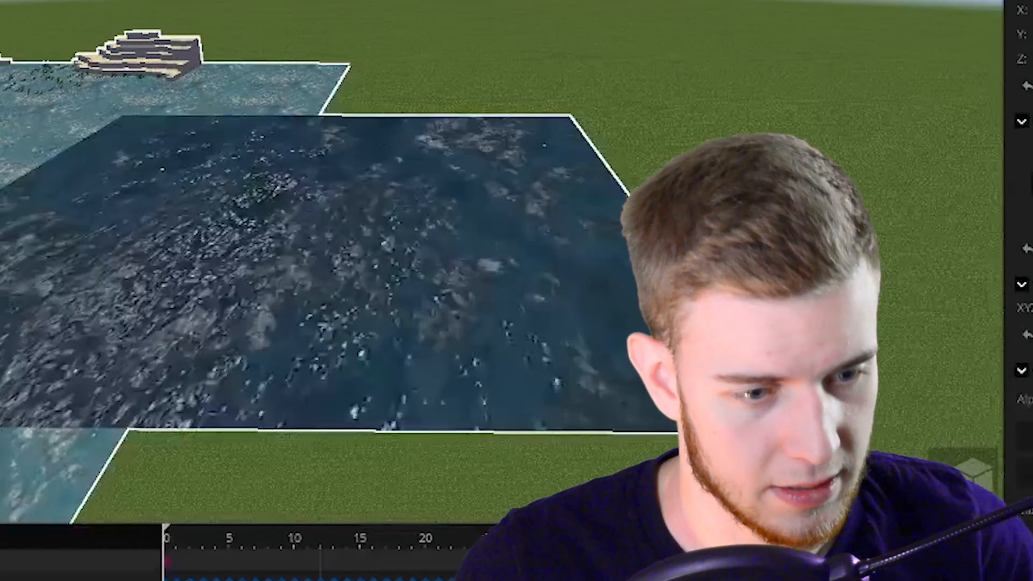
Step: Save the project and set the Spec surface's texture at frame 0 to spec_001
click(742, 269)
drag(742, 269, 796, 301)
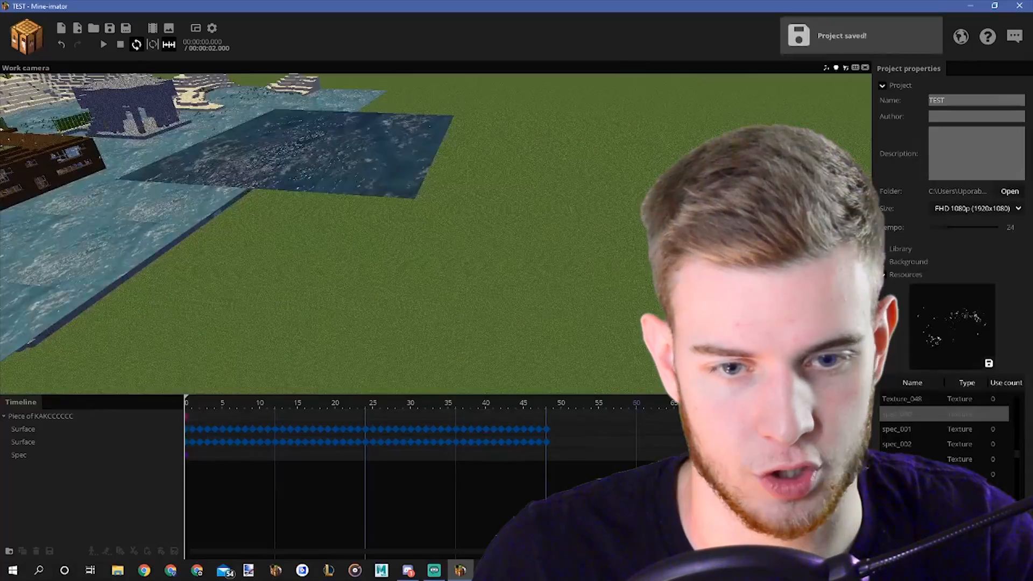
click(25, 40)
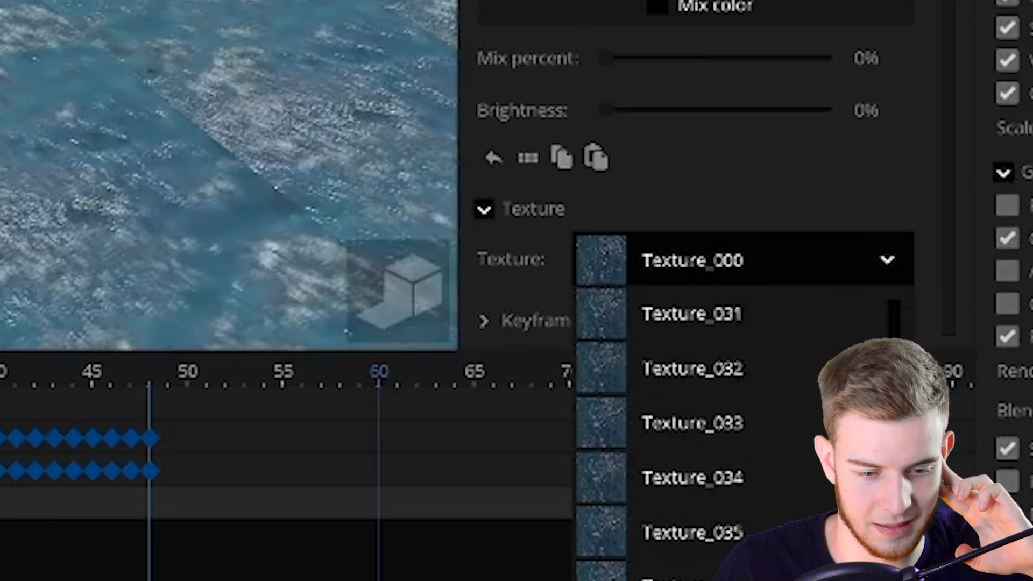
scroll(742, 419, down, 5)
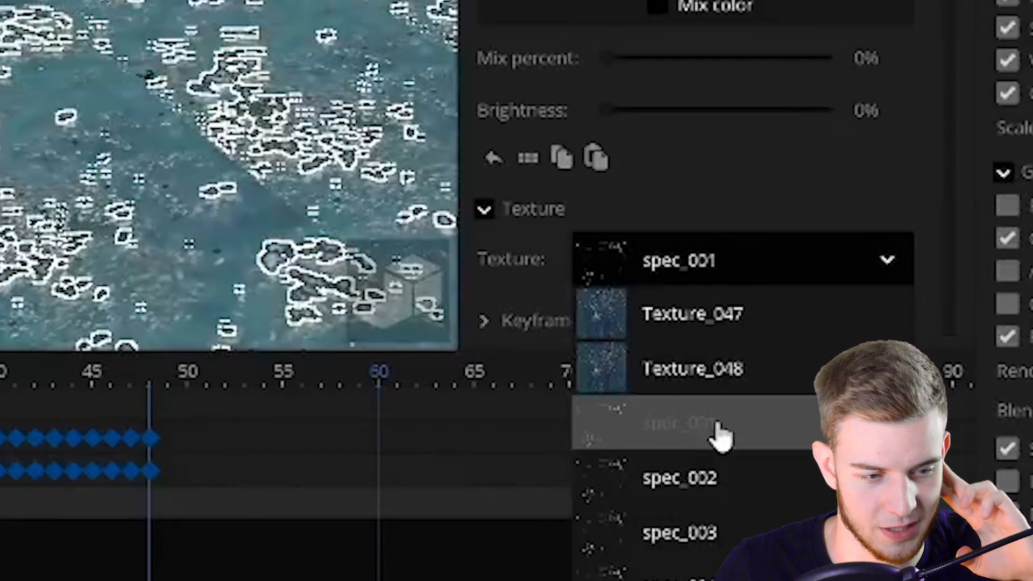
click(719, 431)
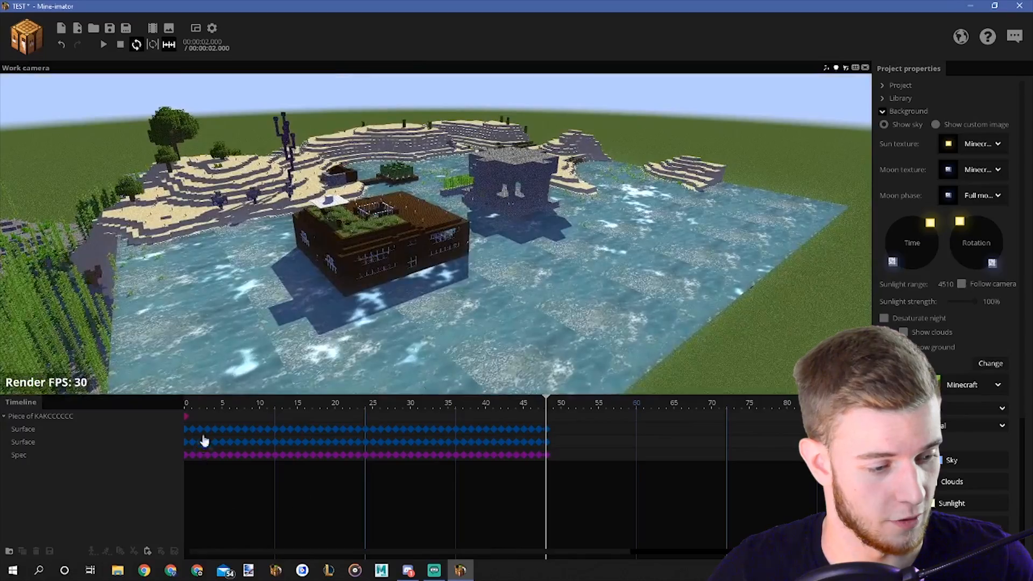
Step: Play the water animation and examine the specular highlights on the surface from above and from a low angle
key(space)
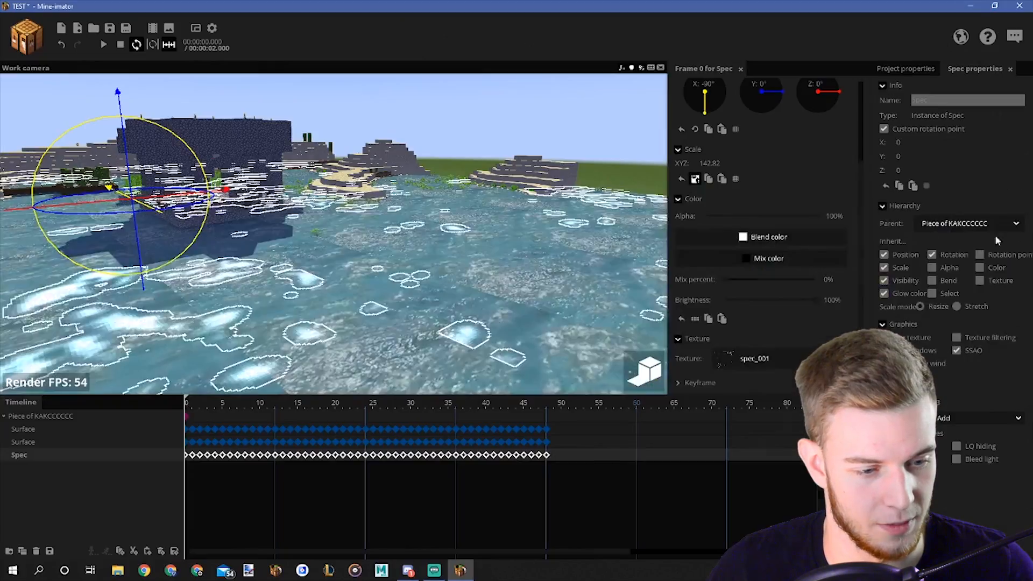
click(626, 171)
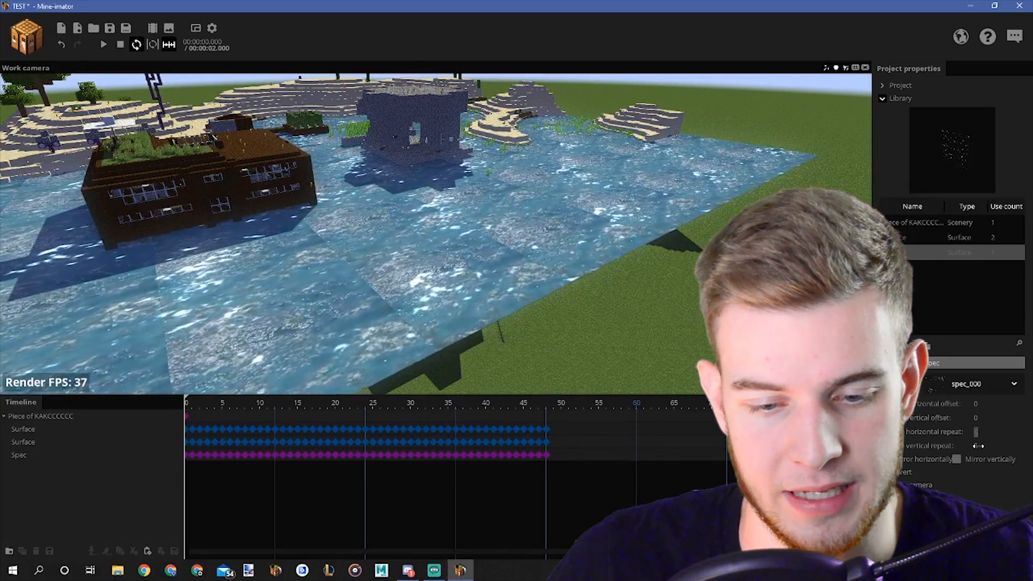
right_drag(695, 335, 632, 400)
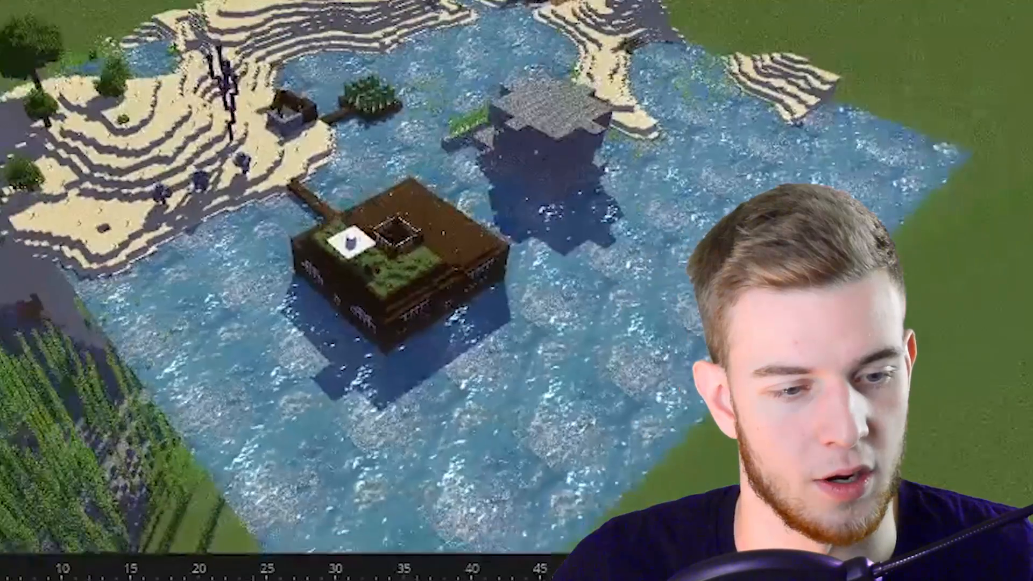
right_drag(381, 263, 390, 194)
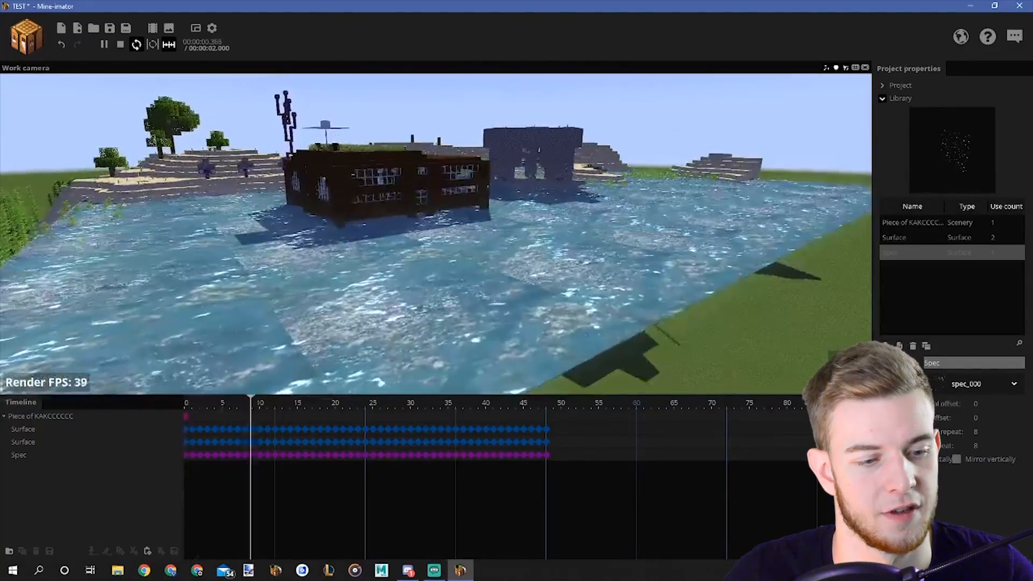